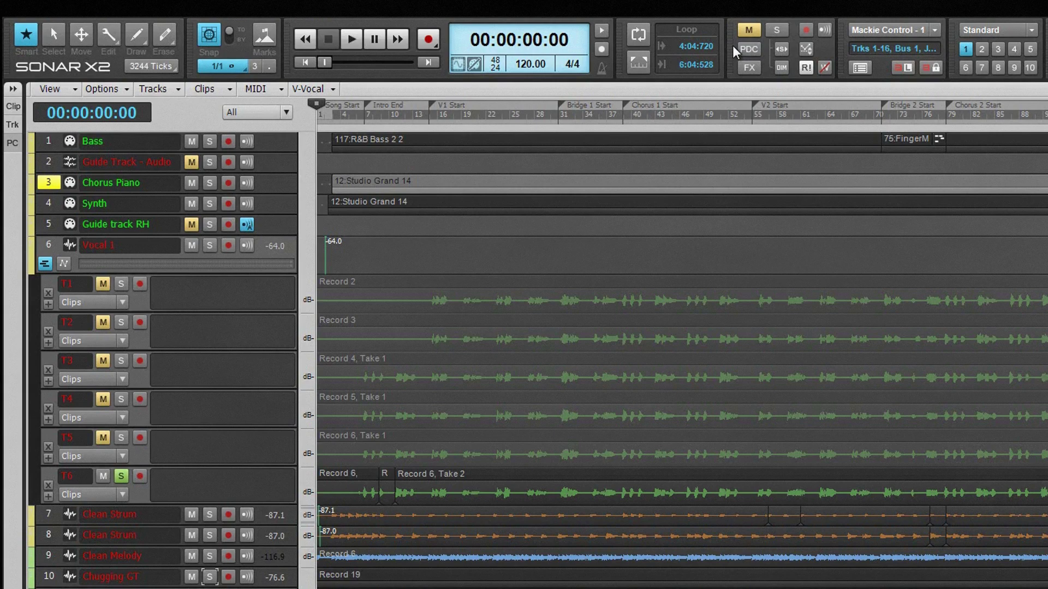
# Dock the control bar at the bottom, then drag it up to float over the track view.
pyautogui.rightClick(731, 45)
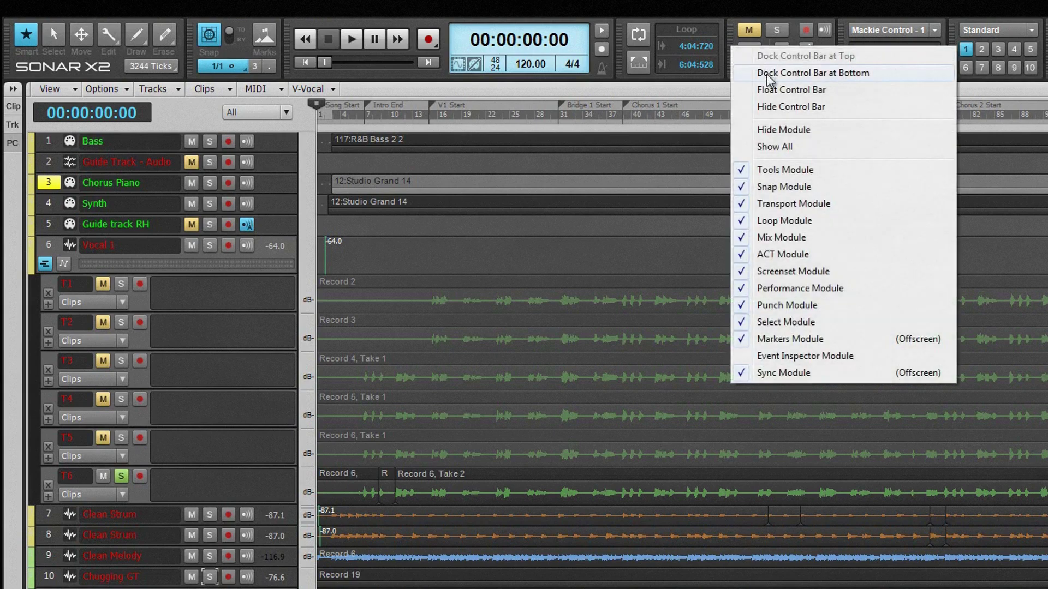
pyautogui.click(768, 73)
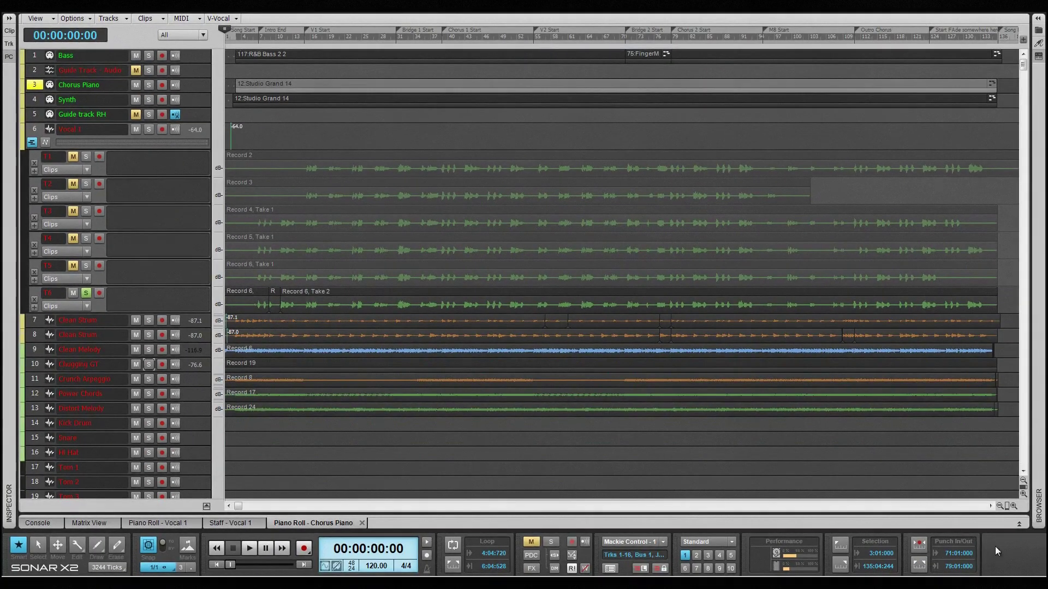
pyautogui.moveTo(994, 546); pyautogui.dragTo(900, 234)
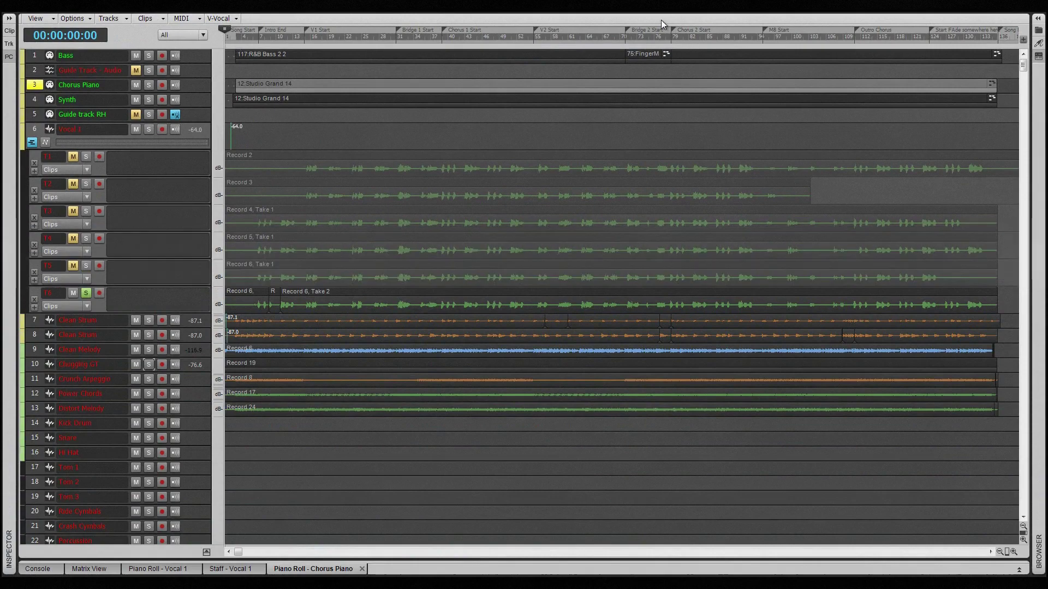
# Dock the floating control bar back at the top and move the Punch module ahead of Selection.
pyautogui.click(730, 207)
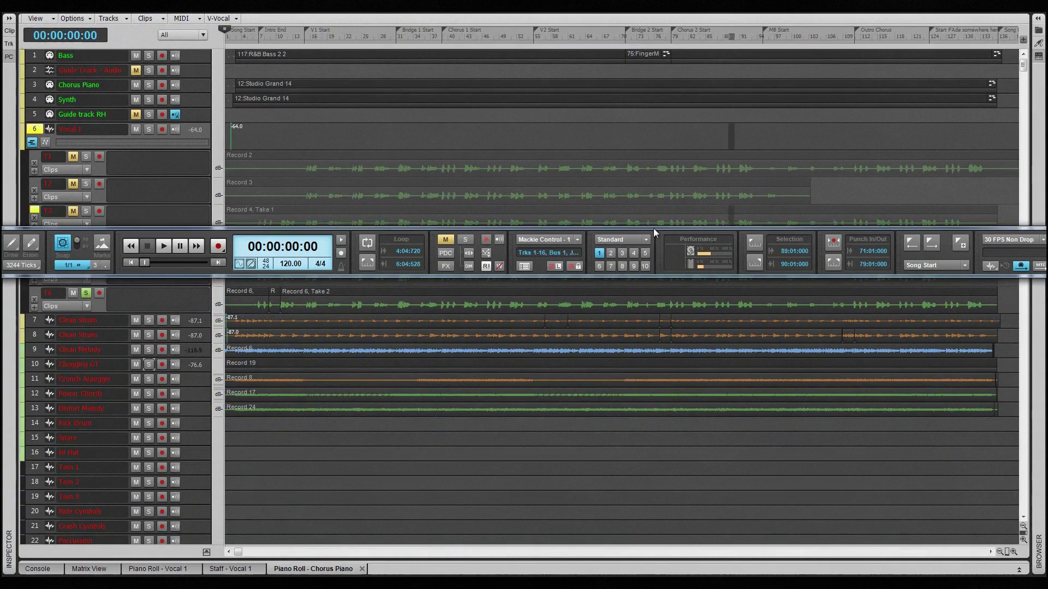
pyautogui.moveTo(653, 228); pyautogui.dragTo(651, 23)
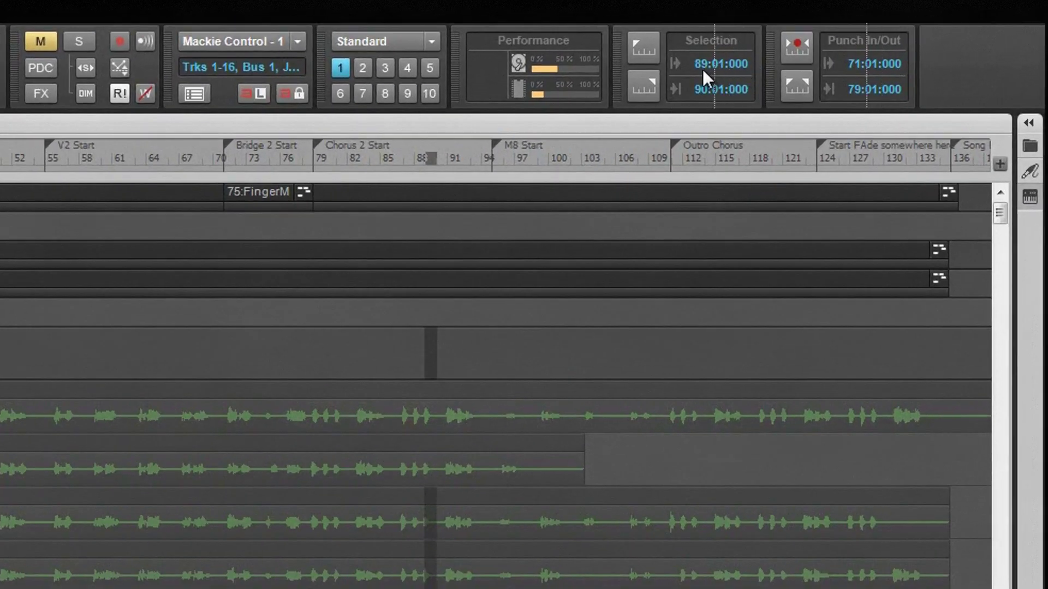
pyautogui.moveTo(864, 39); pyautogui.dragTo(841, 38)
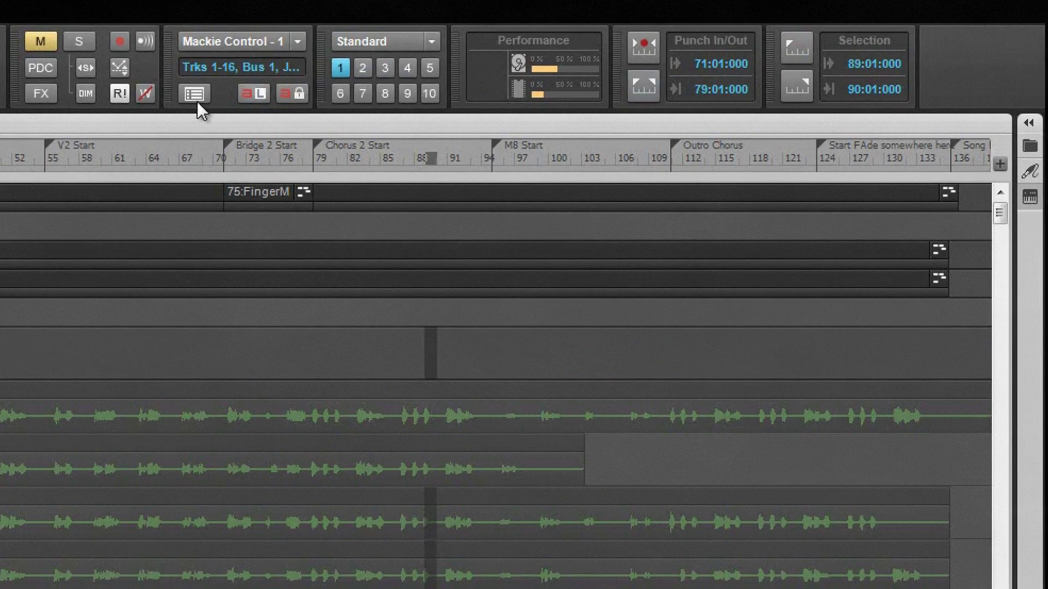
pyautogui.rightClick(13, 72)
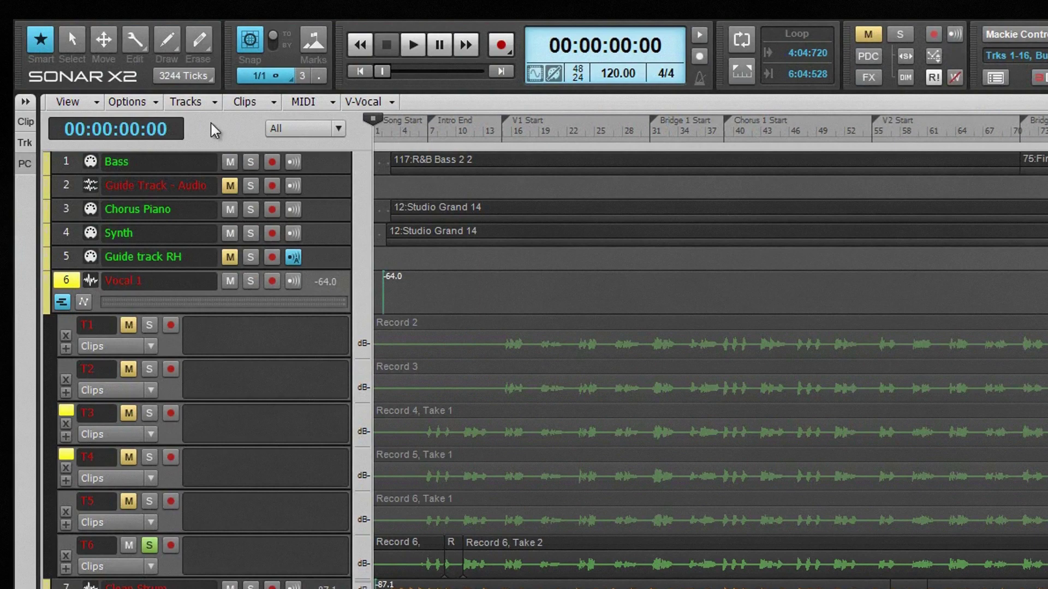
# Cycle through the Select, Move, Edit, Draw and Erase tools.
pyautogui.click(73, 43)
pyautogui.click(101, 41)
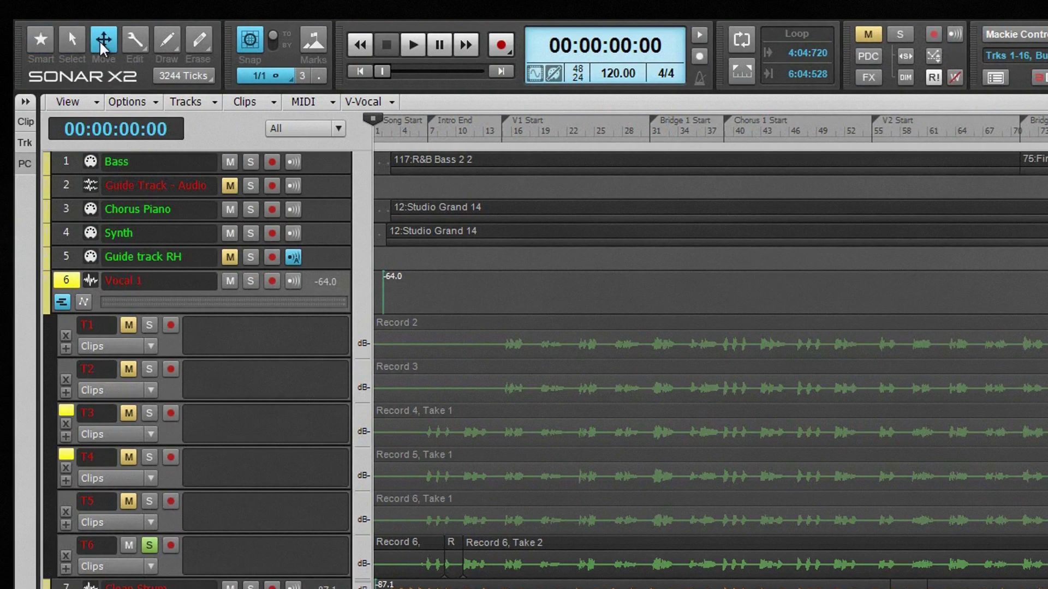
pyautogui.click(135, 41)
pyautogui.click(167, 41)
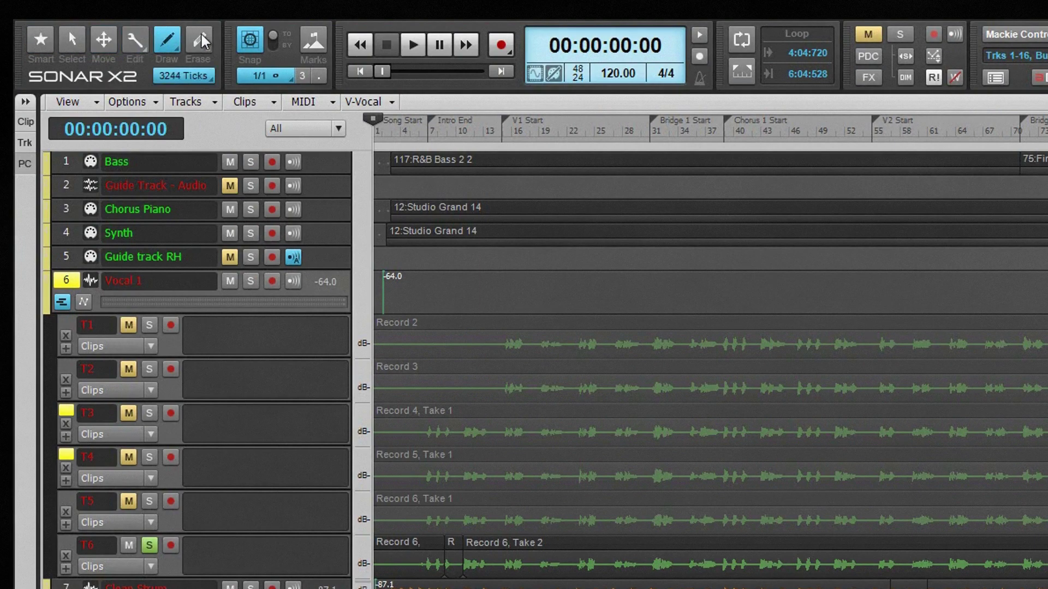
pyautogui.click(199, 40)
# Set the tool duration to Whole, view the Draw tool's shape options, and turn snapping off.
pyautogui.click(206, 73)
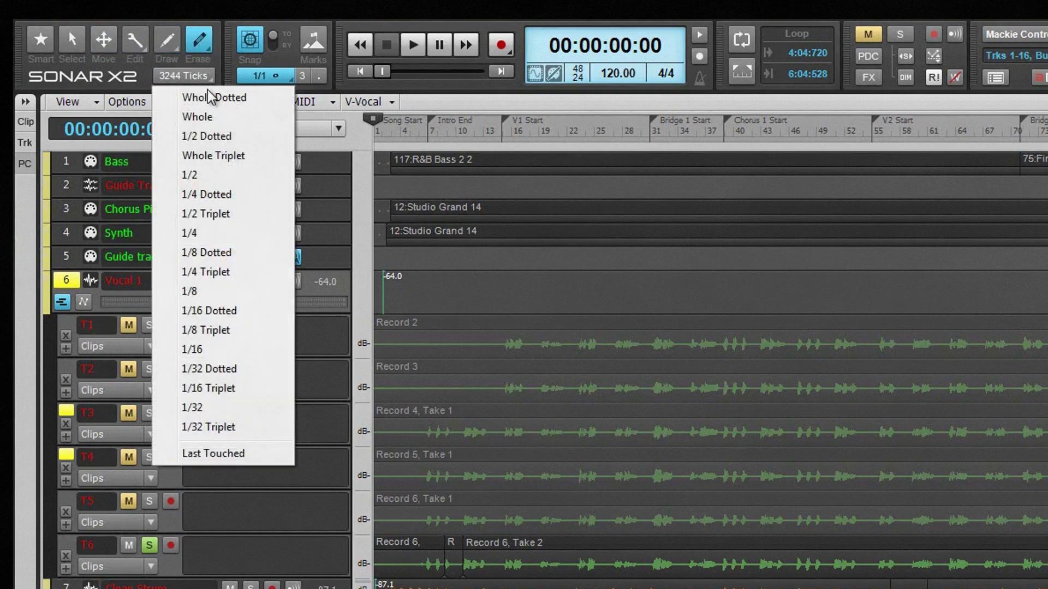
pyautogui.click(208, 116)
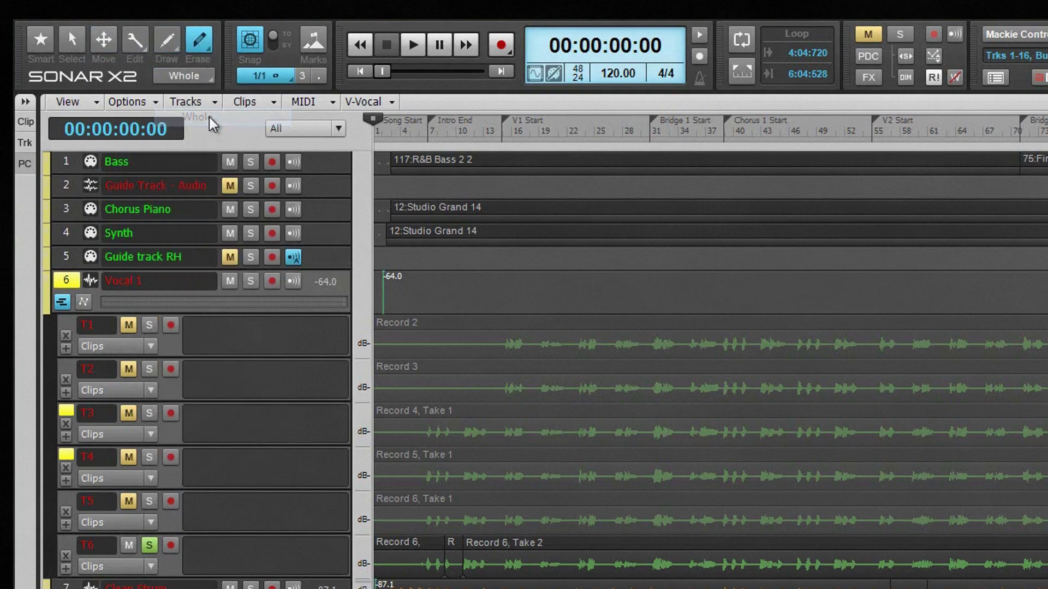
pyautogui.click(175, 50)
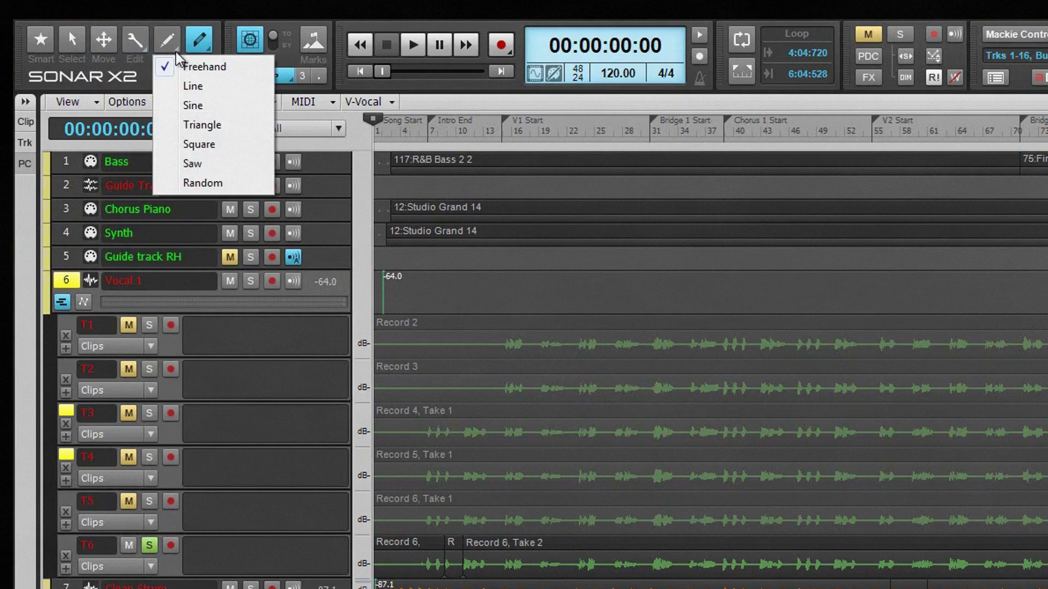
pyautogui.click(249, 40)
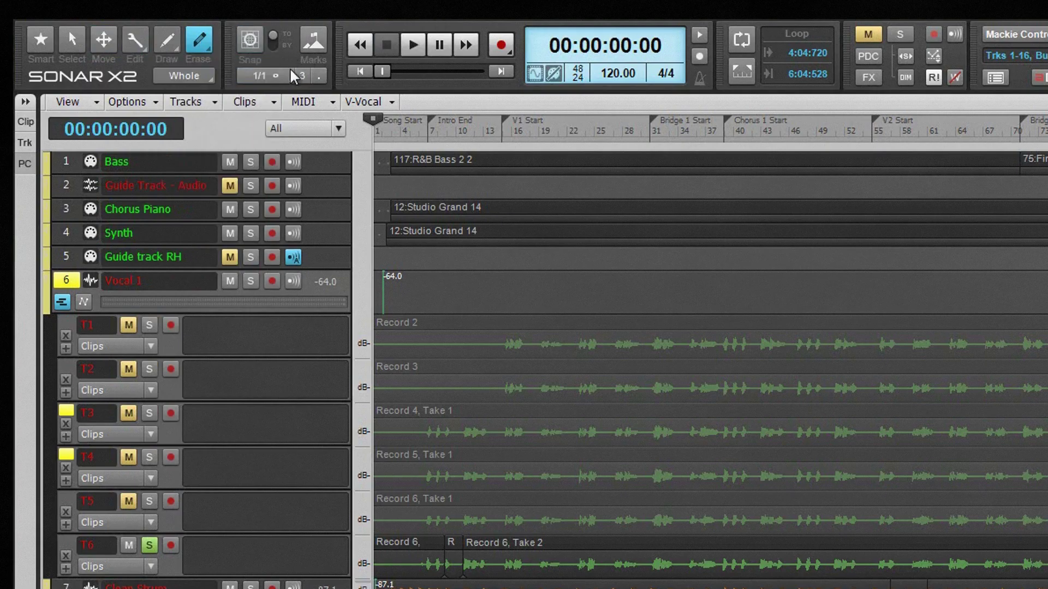
# Turn snapping back on with the N key.
pyautogui.press('n')
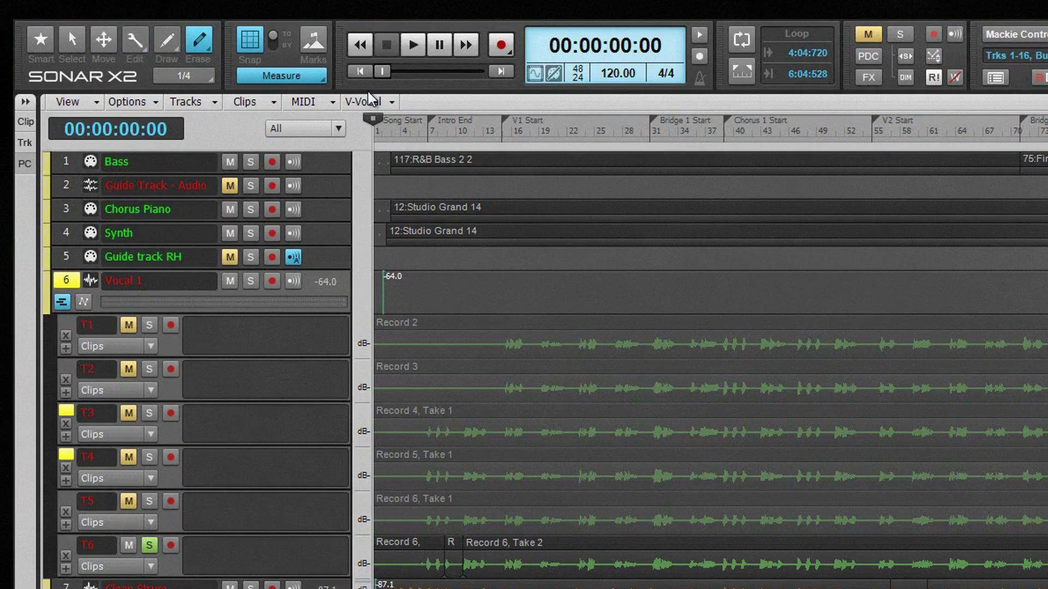
# Play and stop the project, fast-forward the now time, and check the Metronome preferences.
pyautogui.click(412, 44)
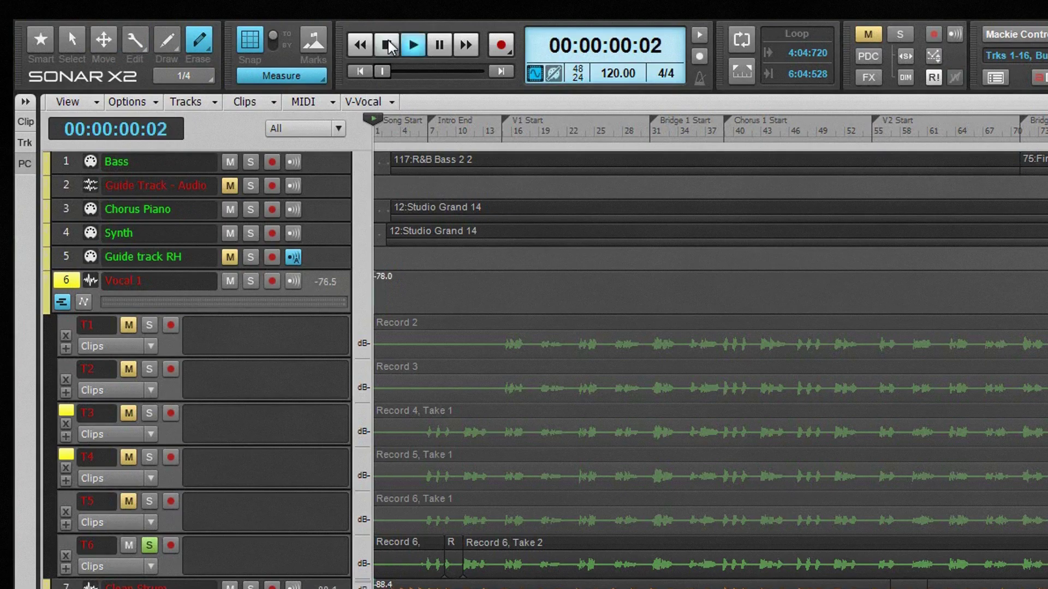
pyautogui.click(385, 45)
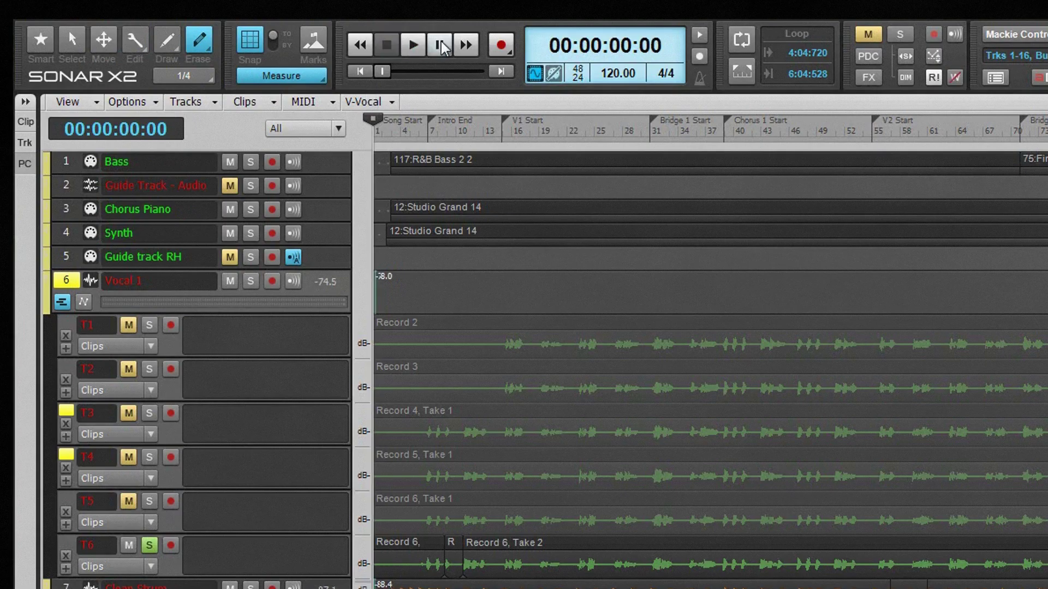
pyautogui.click(466, 45)
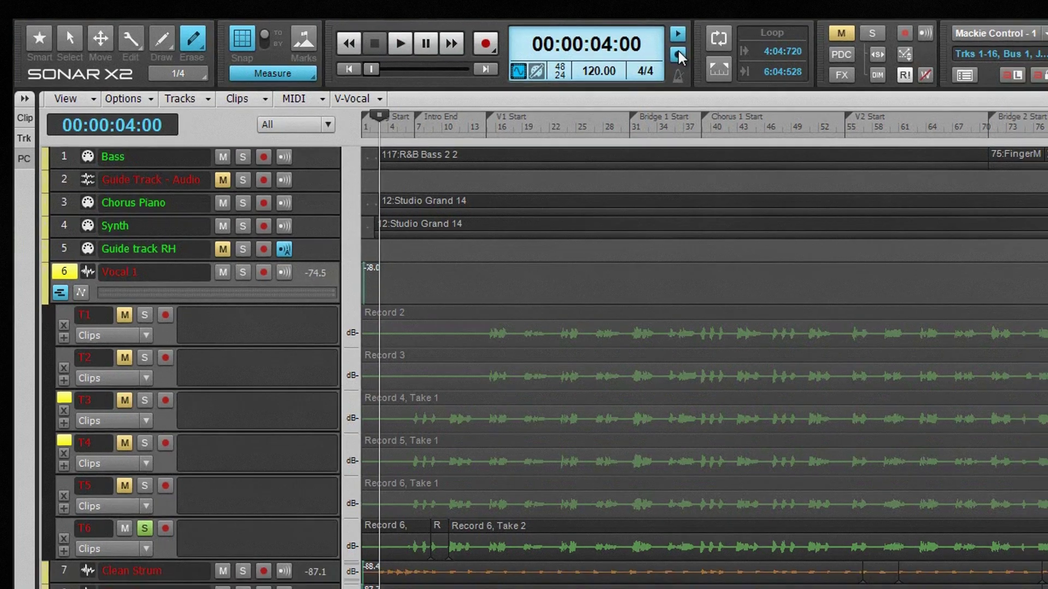
pyautogui.rightClick(699, 55)
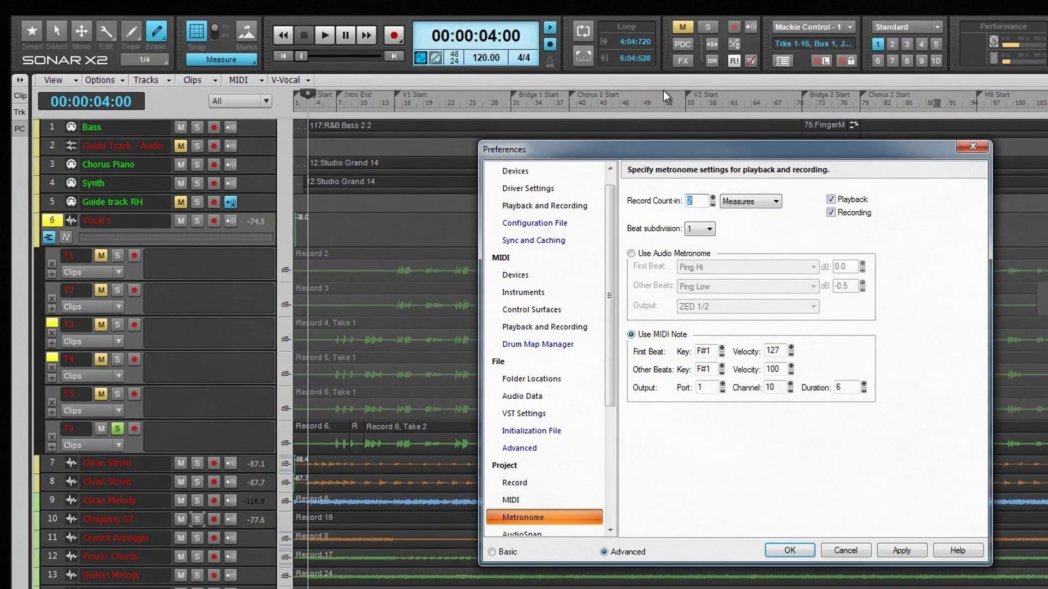
pyautogui.click(950, 144)
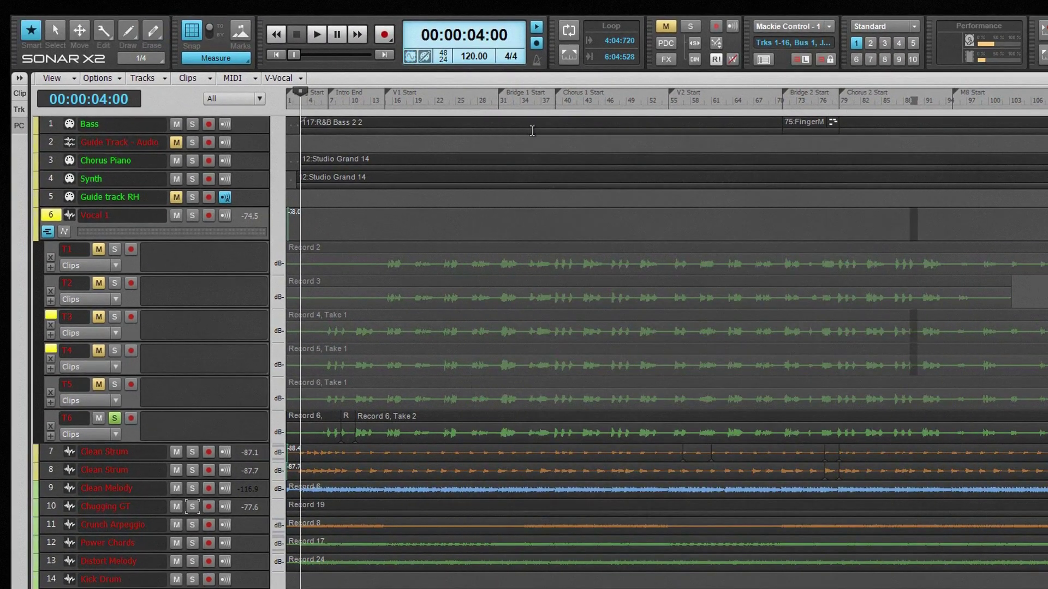
# Set the loop to the selection with its start at 20:01:000, then switch looping off.
pyautogui.click(572, 57)
pyautogui.click(610, 40)
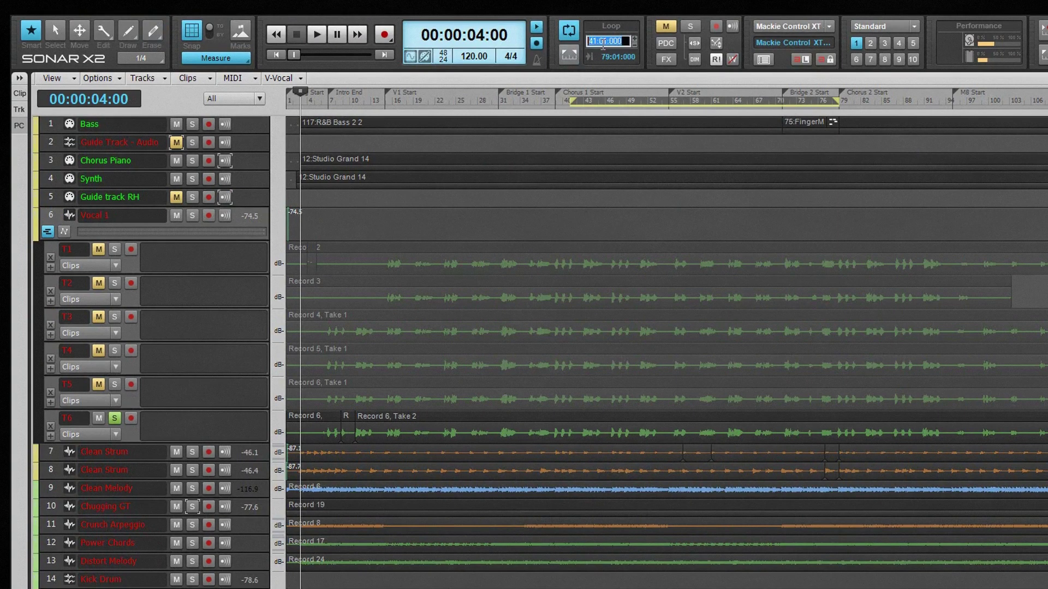
pyautogui.write('20')
pyautogui.press('Return')
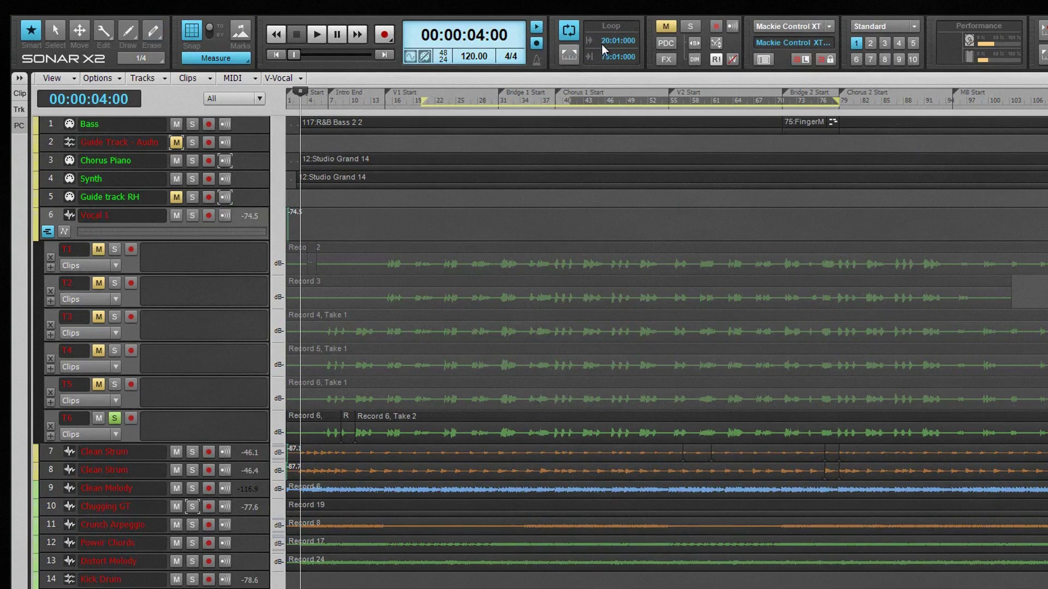
pyautogui.click(573, 32)
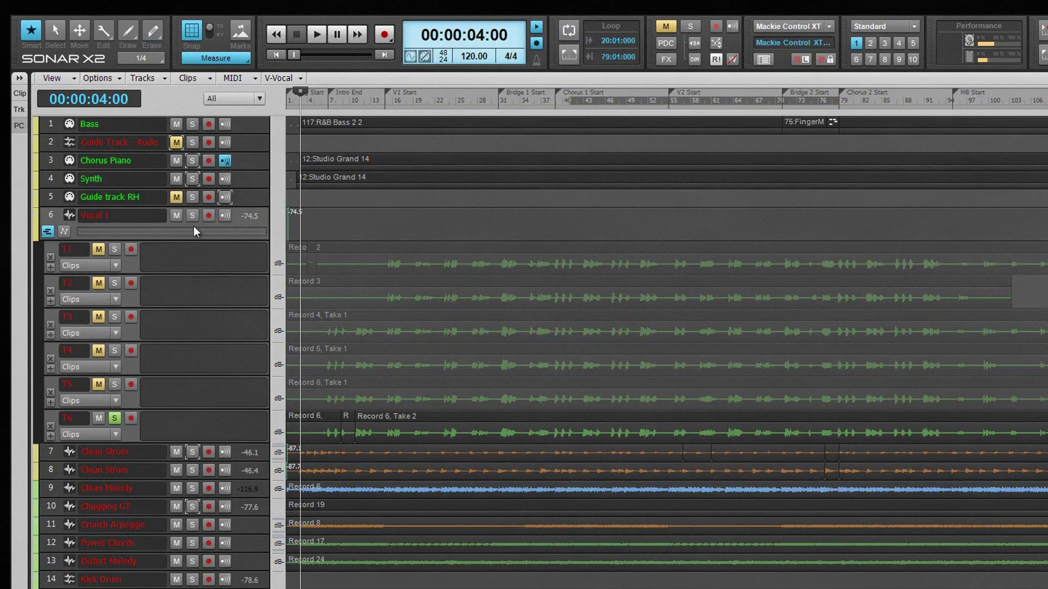
# Solo Synth, toggle global record-arm on and off, clear all solos, and enable input echo everywhere.
pyautogui.click(193, 181)
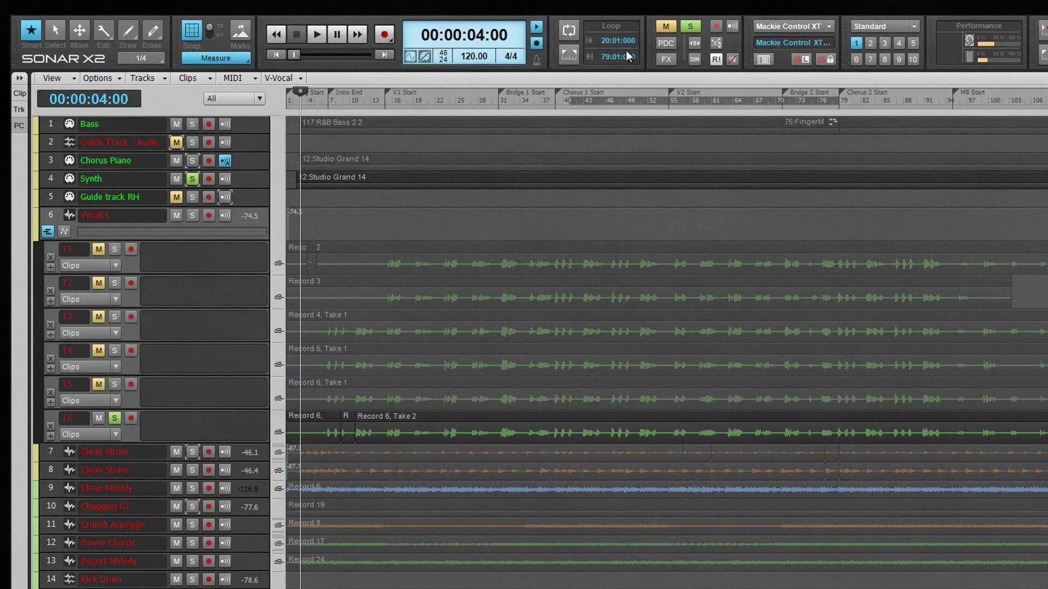
pyautogui.click(717, 27)
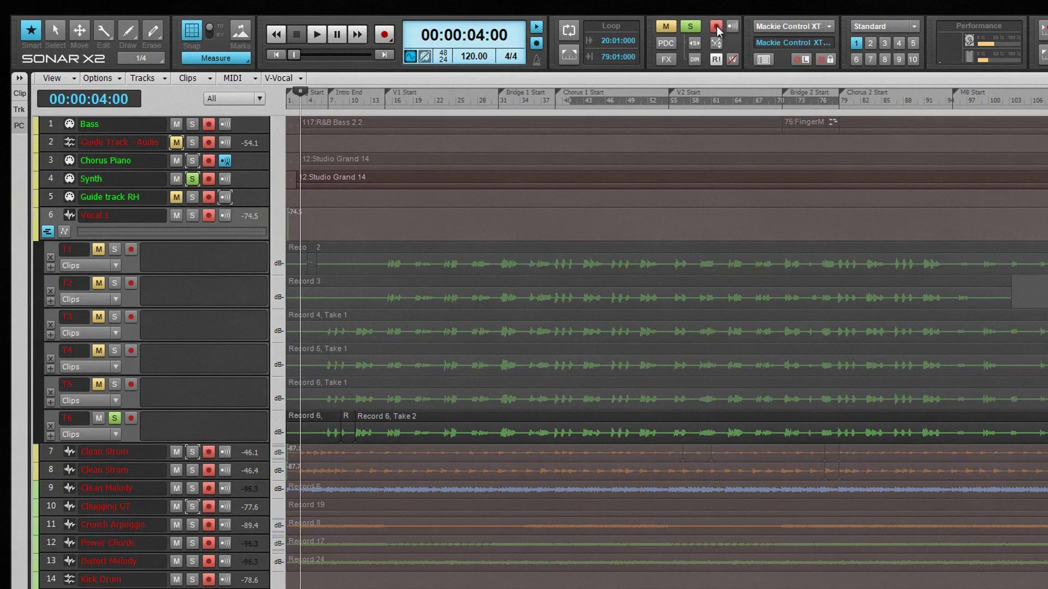
pyautogui.click(716, 27)
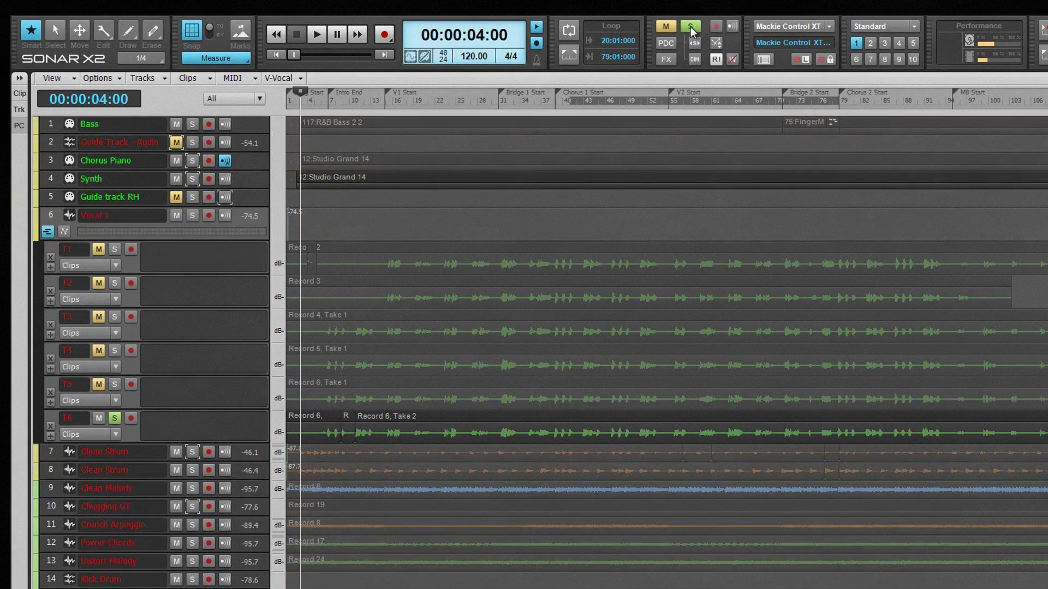
pyautogui.click(690, 27)
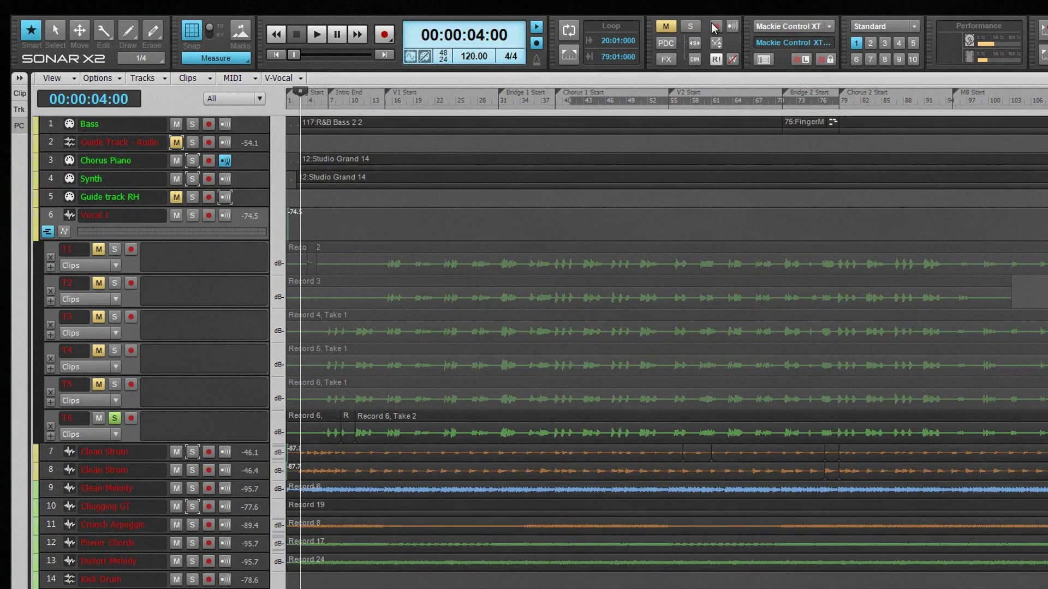
pyautogui.click(732, 27)
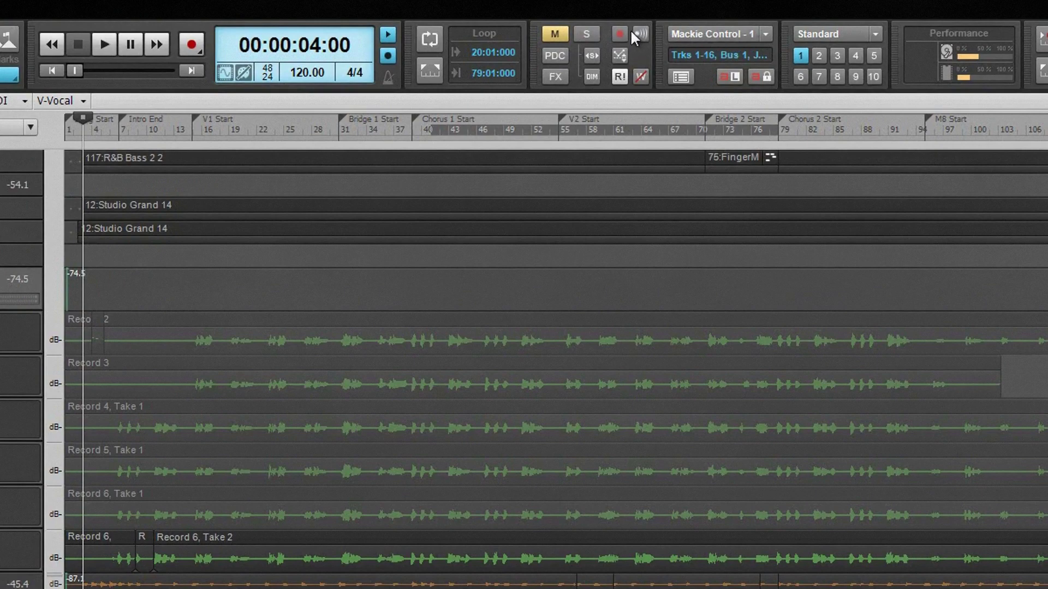
pyautogui.click(554, 33)
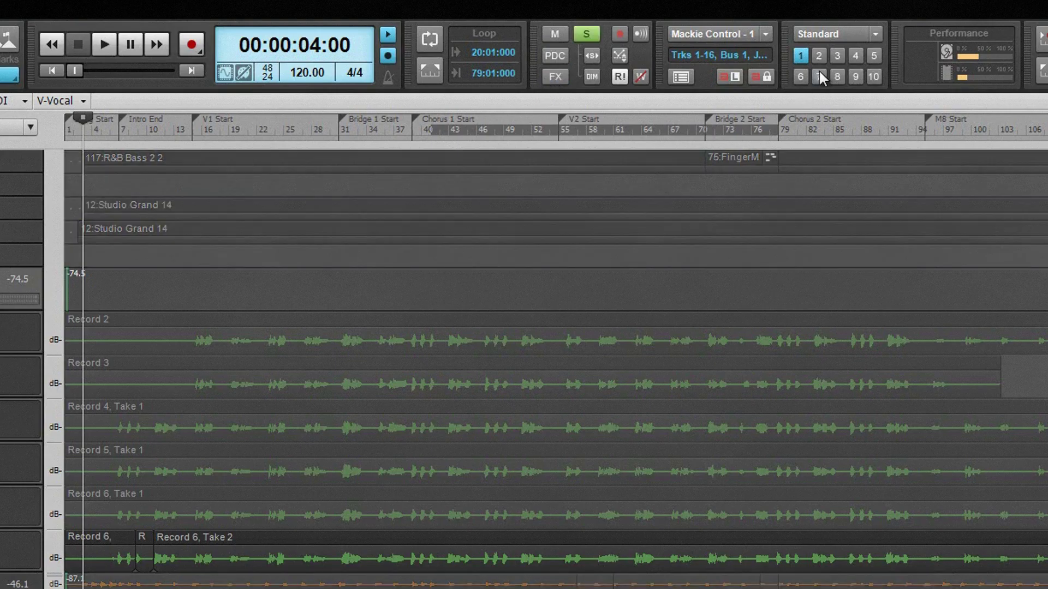
pyautogui.click(592, 55)
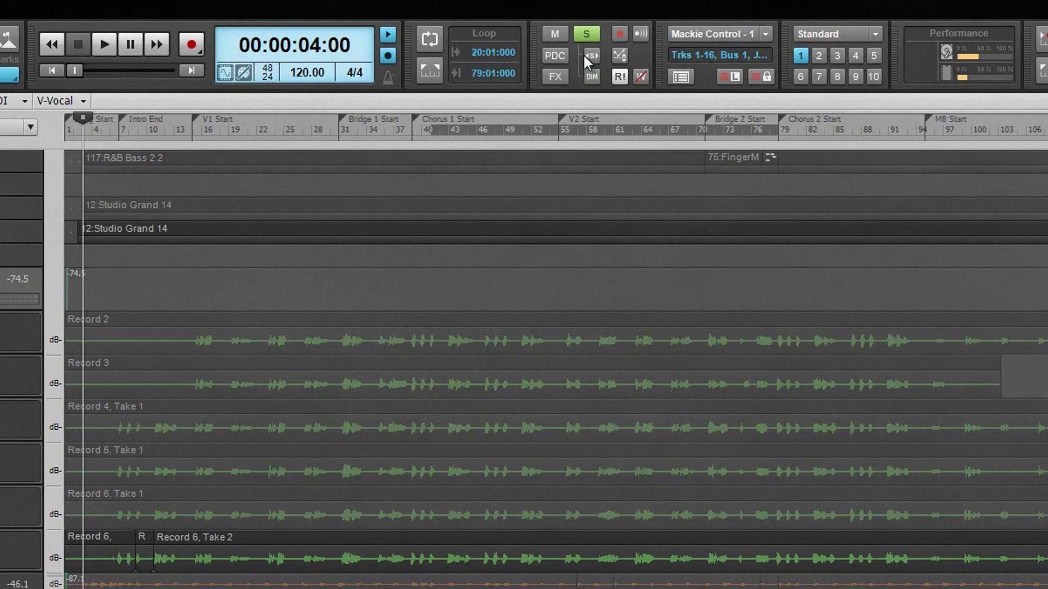
pyautogui.click(619, 56)
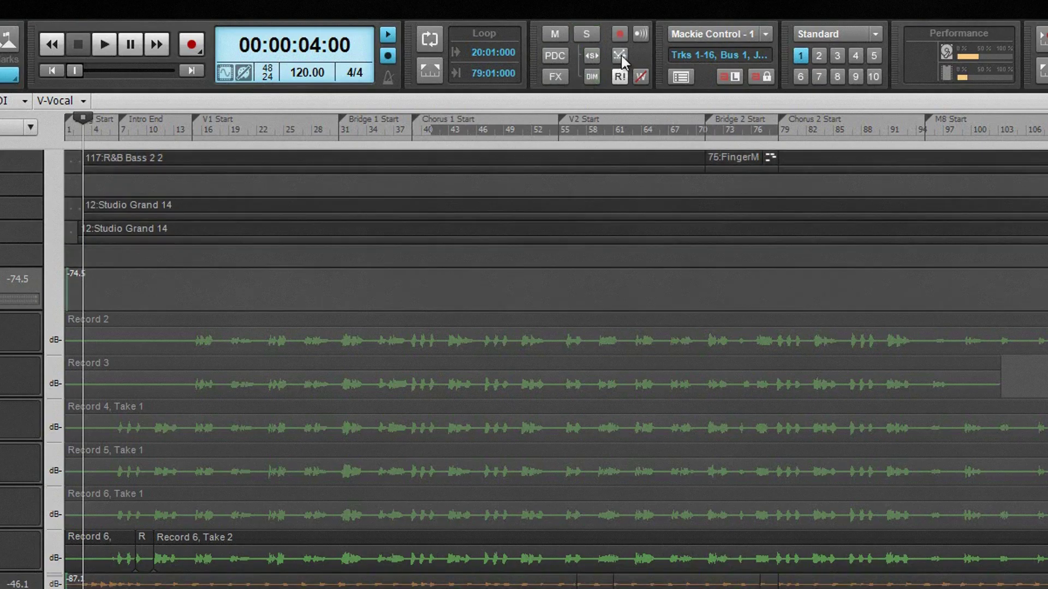
pyautogui.click(640, 80)
# Choose Mackie Control XT as the control surface in the ACT module.
pyautogui.click(768, 31)
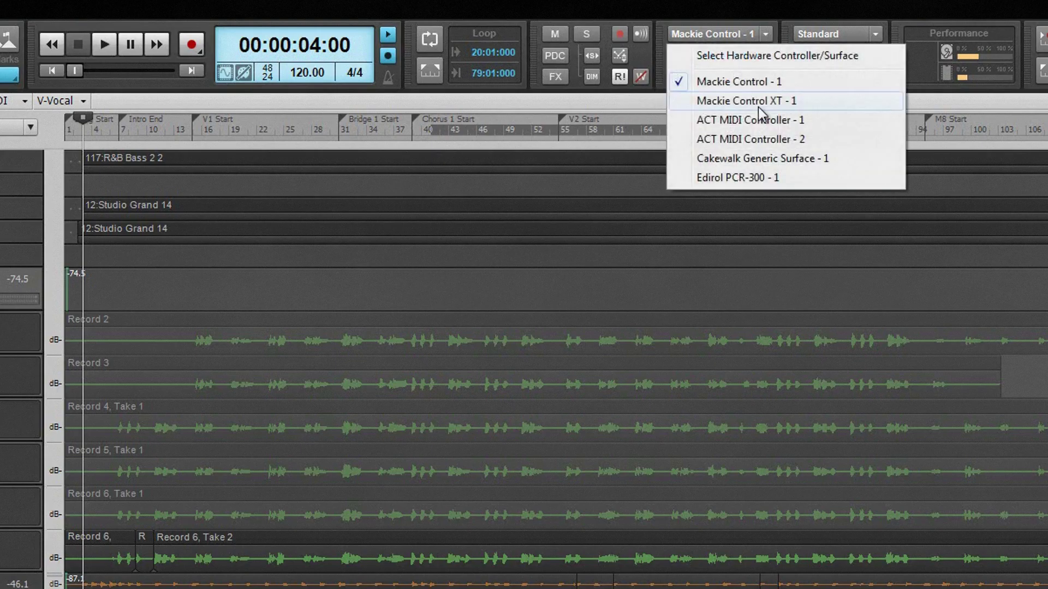
pyautogui.click(743, 82)
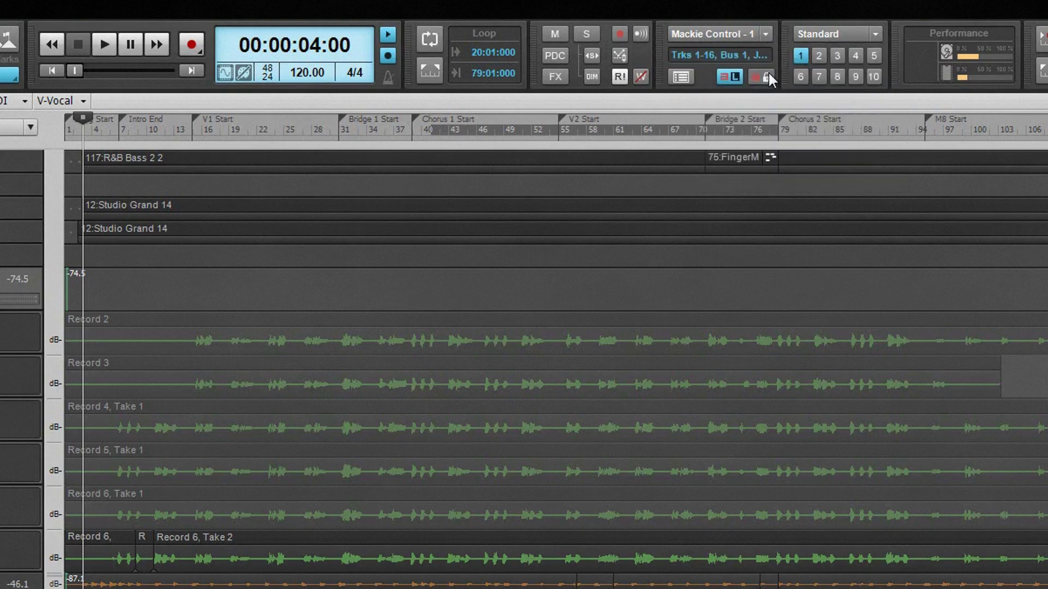
pyautogui.click(734, 77)
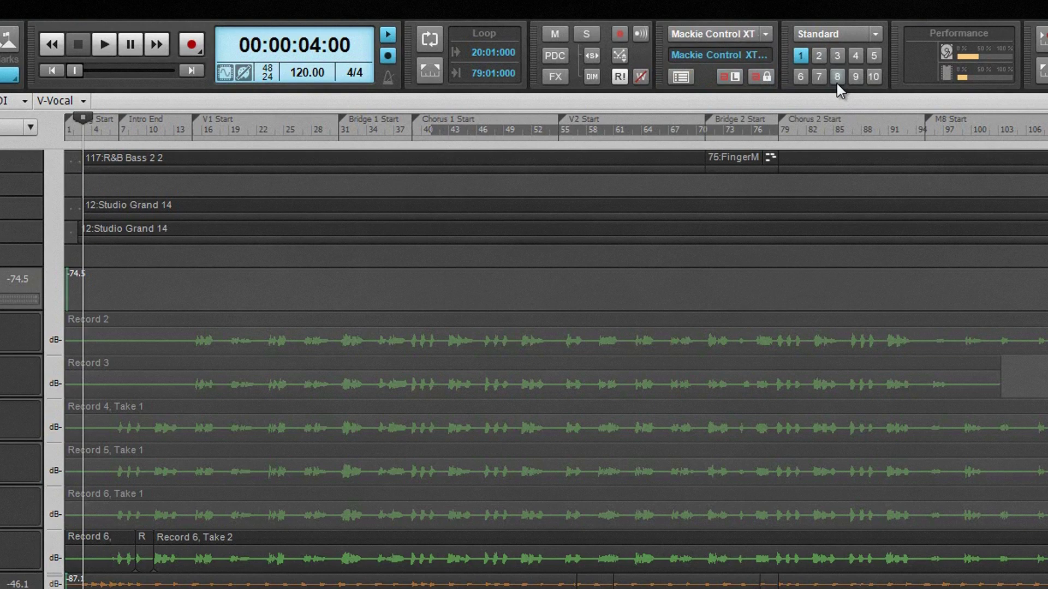
# Try the Audio Record screenset and its options, then return to the Standard screenset.
pyautogui.click(821, 55)
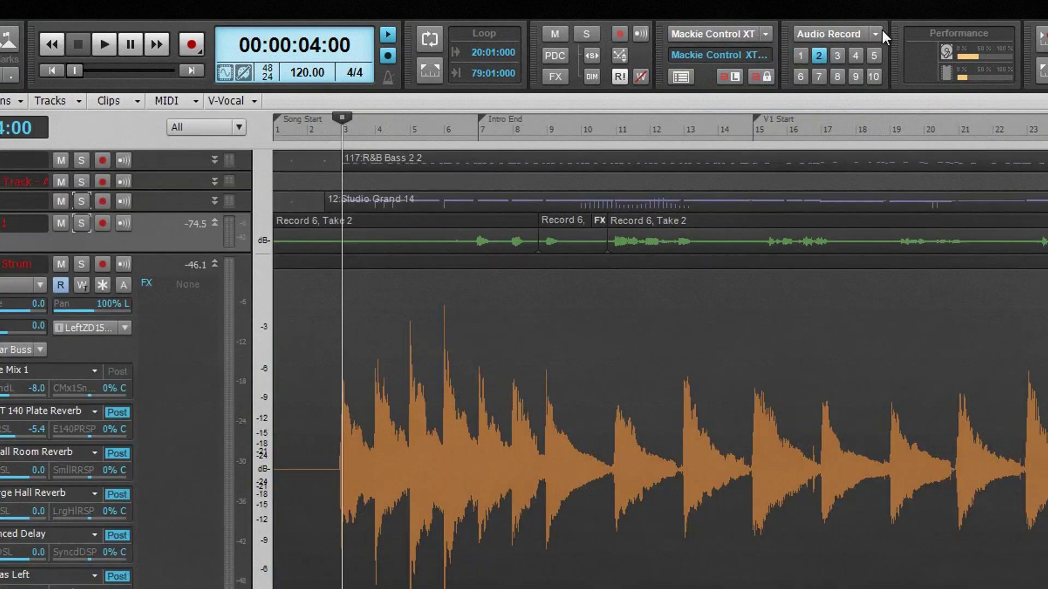
pyautogui.click(876, 32)
pyautogui.moveTo(896, 272); pyautogui.dragTo(894, 268)
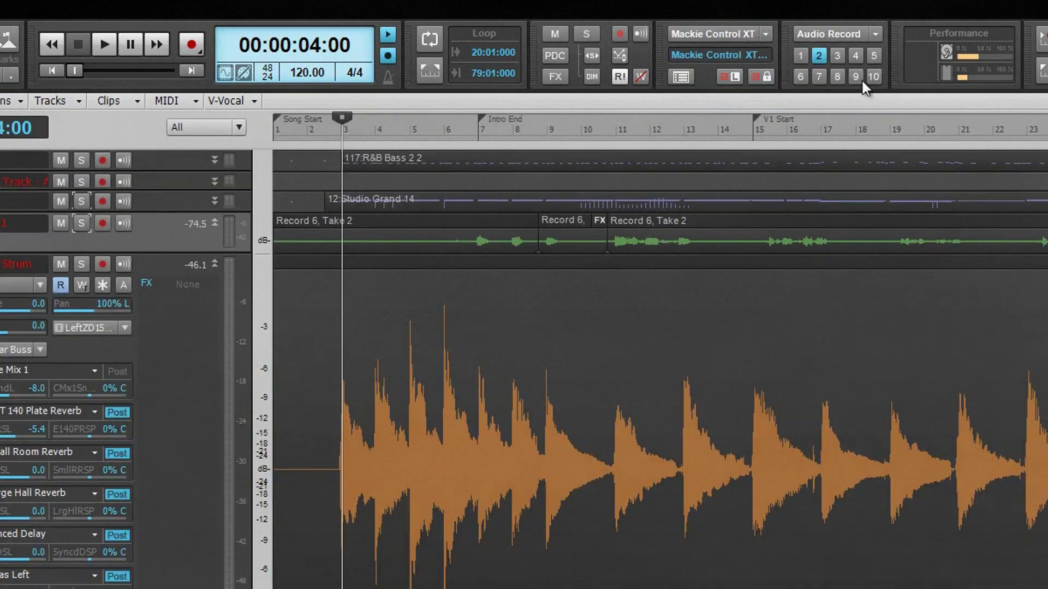
pyautogui.click(804, 51)
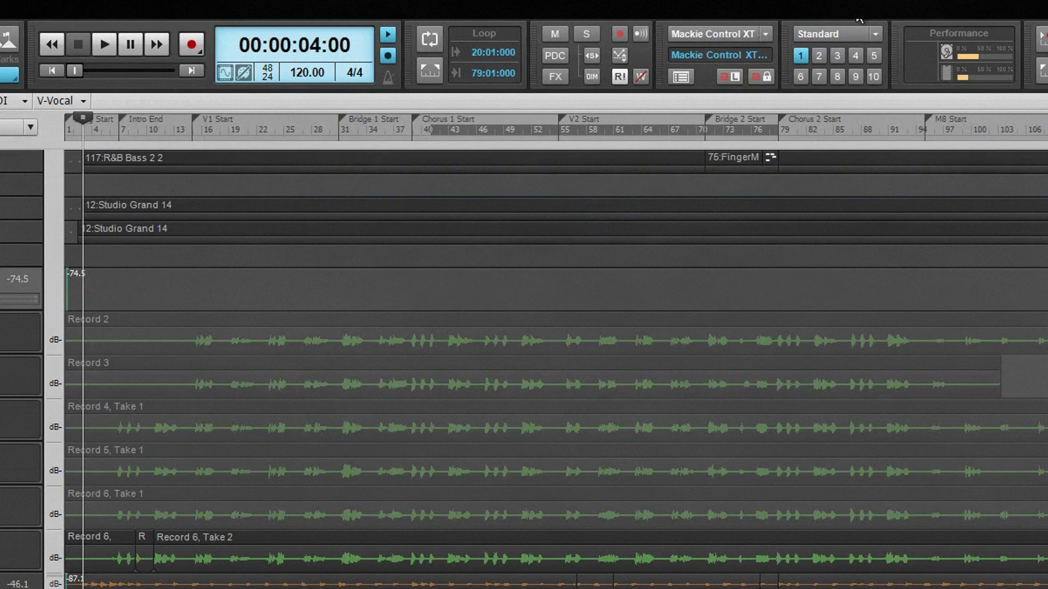
# Set the punch-in time to 20:01:000, leaving punch recording switched off.
pyautogui.click(1044, 70)
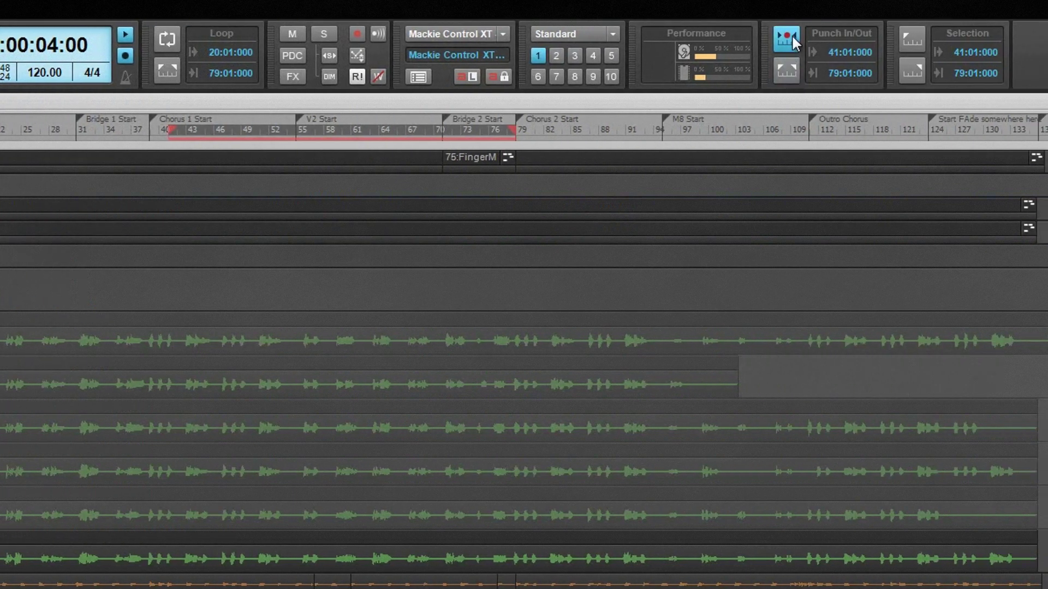
pyautogui.doubleClick(832, 52)
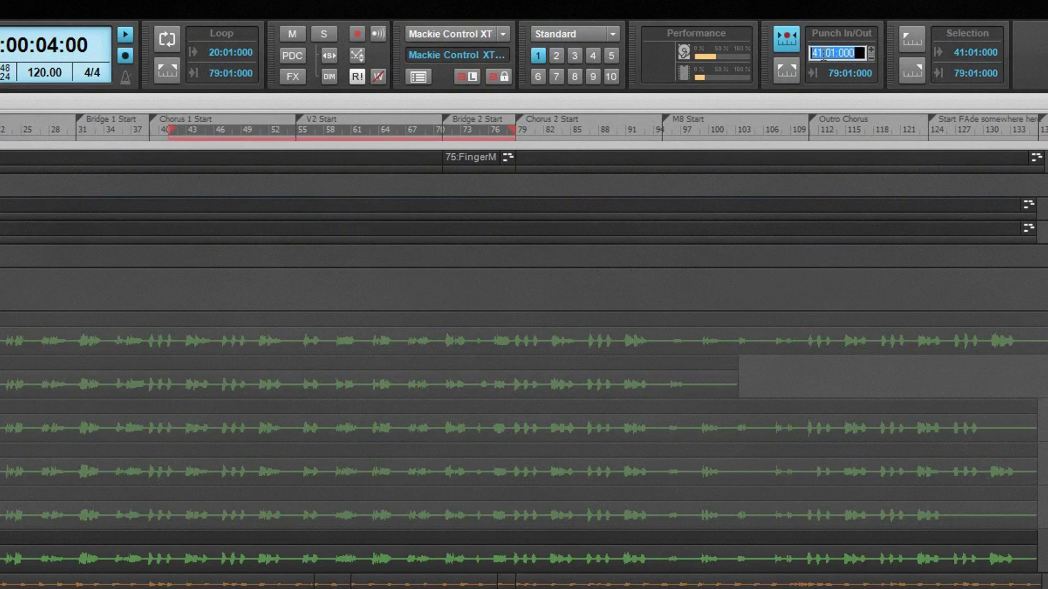
pyautogui.write('20')
pyautogui.press('Return')
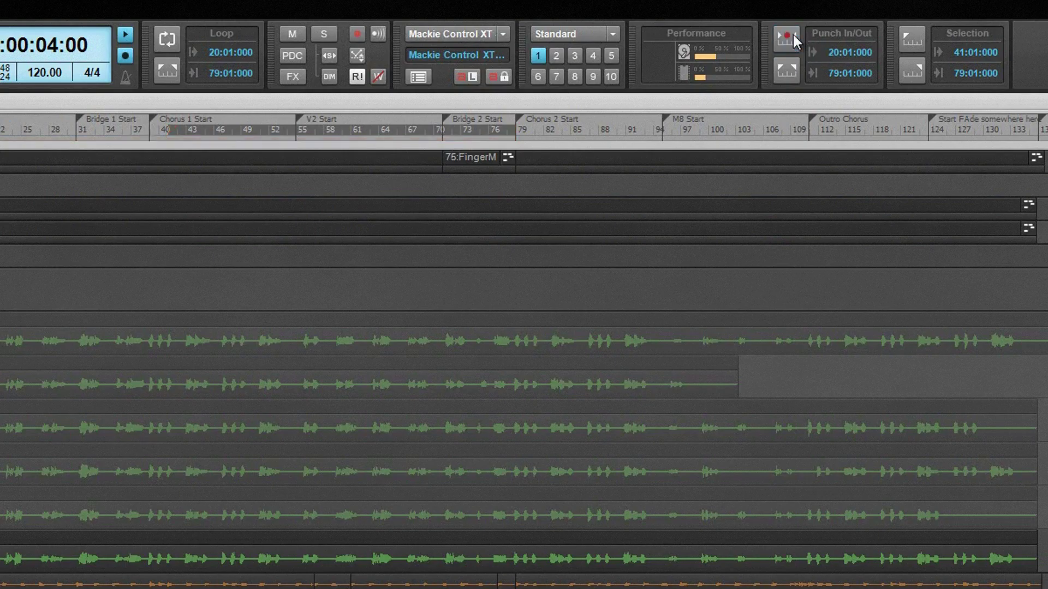
pyautogui.click(793, 34)
# Set the selection start and end from the now time at bar 31 and M8 Start, then change the start to 20:01:000.
pyautogui.click(76, 131)
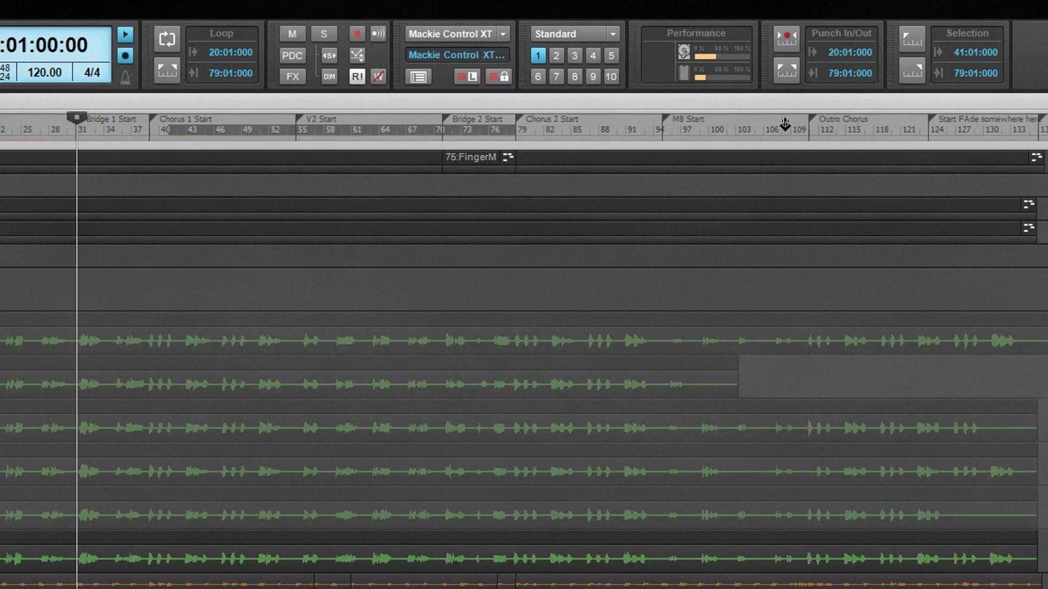
pyautogui.click(911, 39)
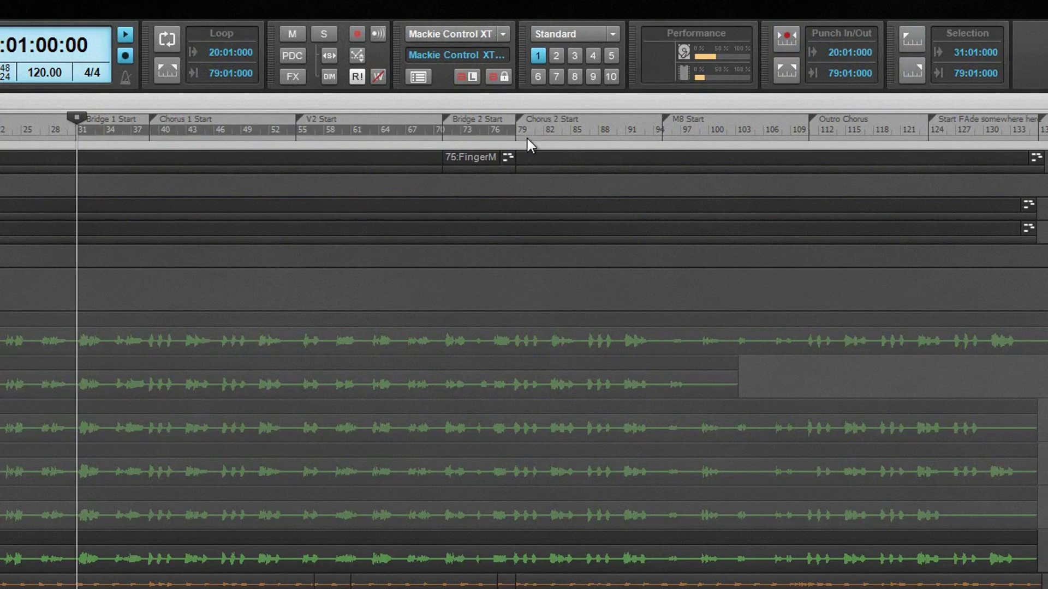
pyautogui.click(662, 131)
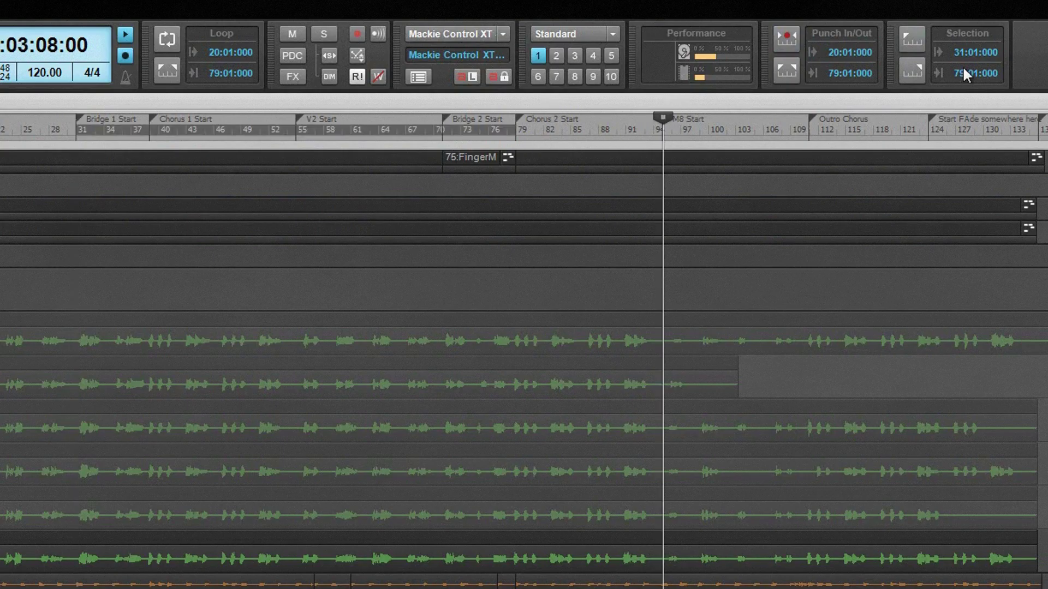
pyautogui.click(907, 78)
pyautogui.click(938, 58)
pyautogui.write('20')
pyautogui.press('Return')
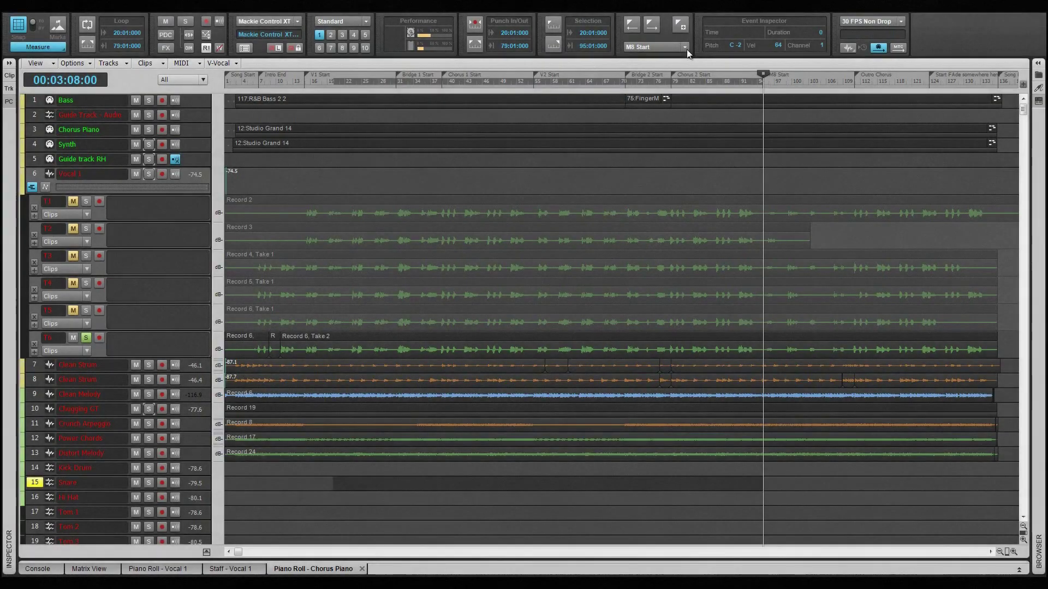
pyautogui.click(685, 48)
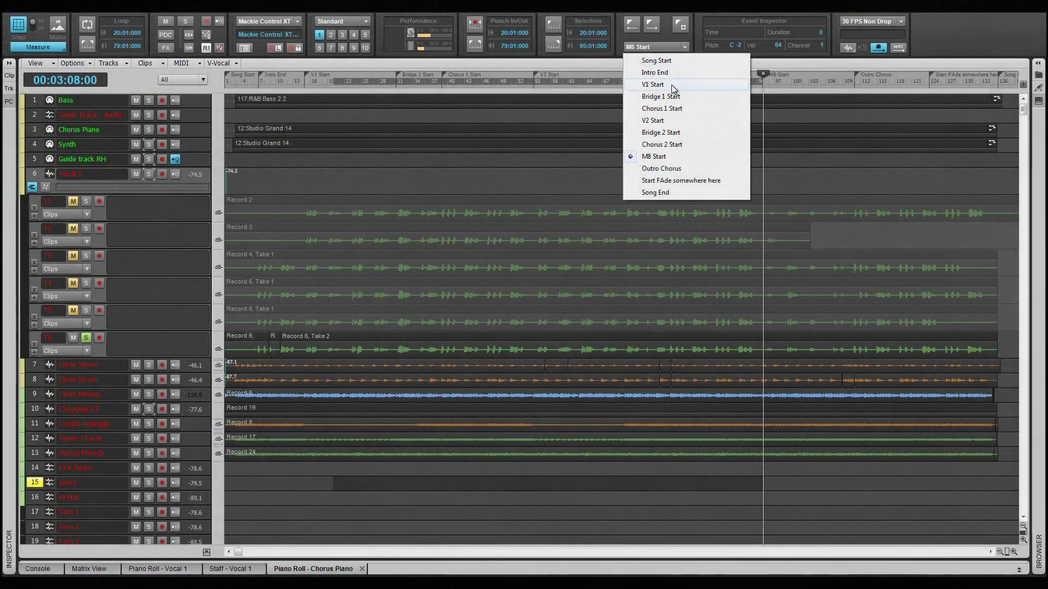
# Jump to the V1 Start and Chorus 1 Start markers, then step back and forward to M8 Start.
pyautogui.click(671, 84)
pyautogui.click(689, 48)
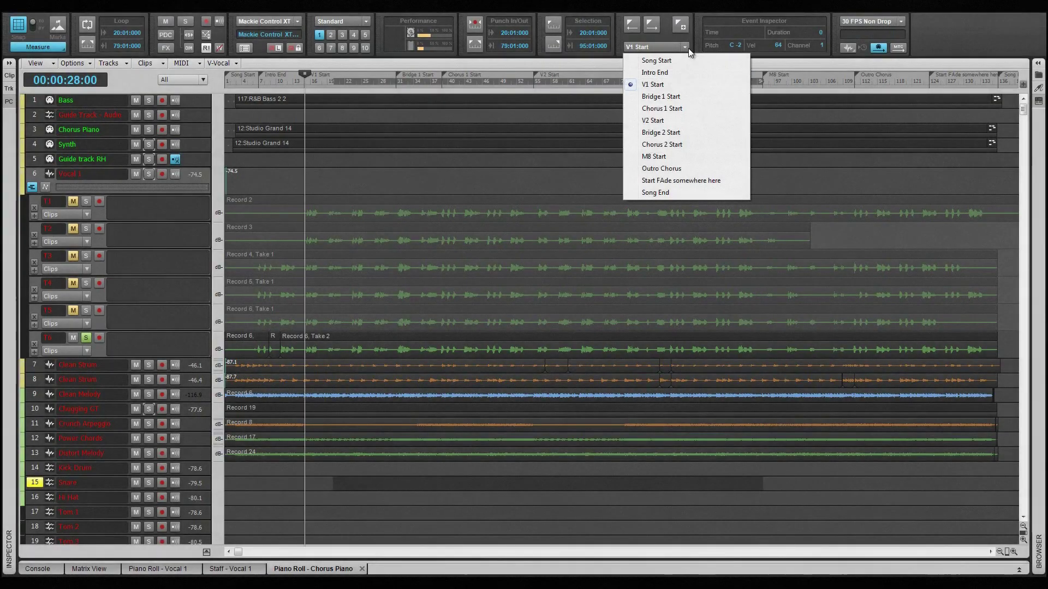
pyautogui.click(672, 108)
pyautogui.click(637, 26)
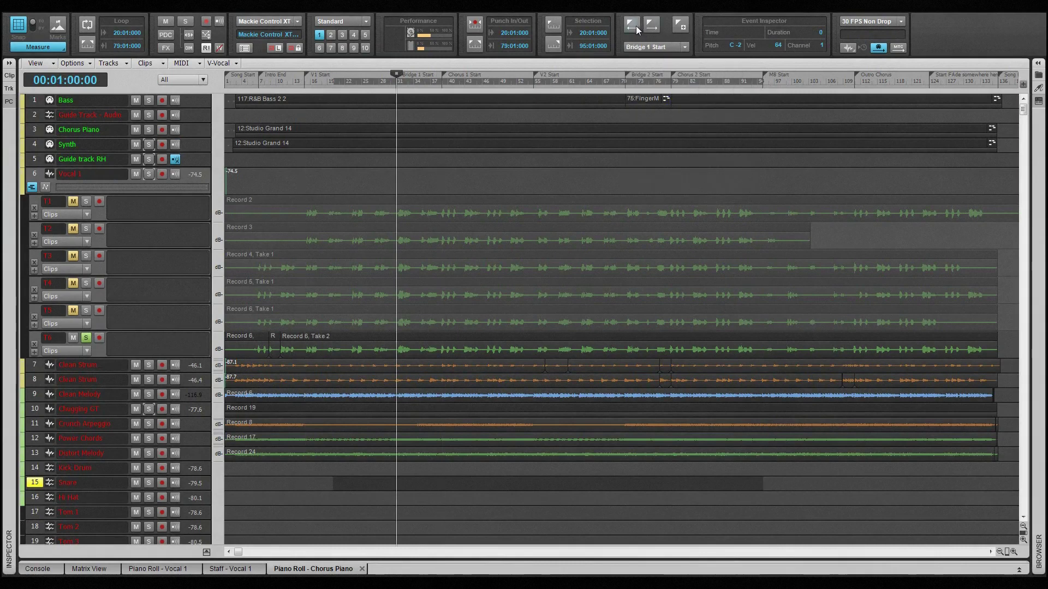
pyautogui.click(651, 25)
pyautogui.click(651, 25)
pyautogui.click(651, 25)
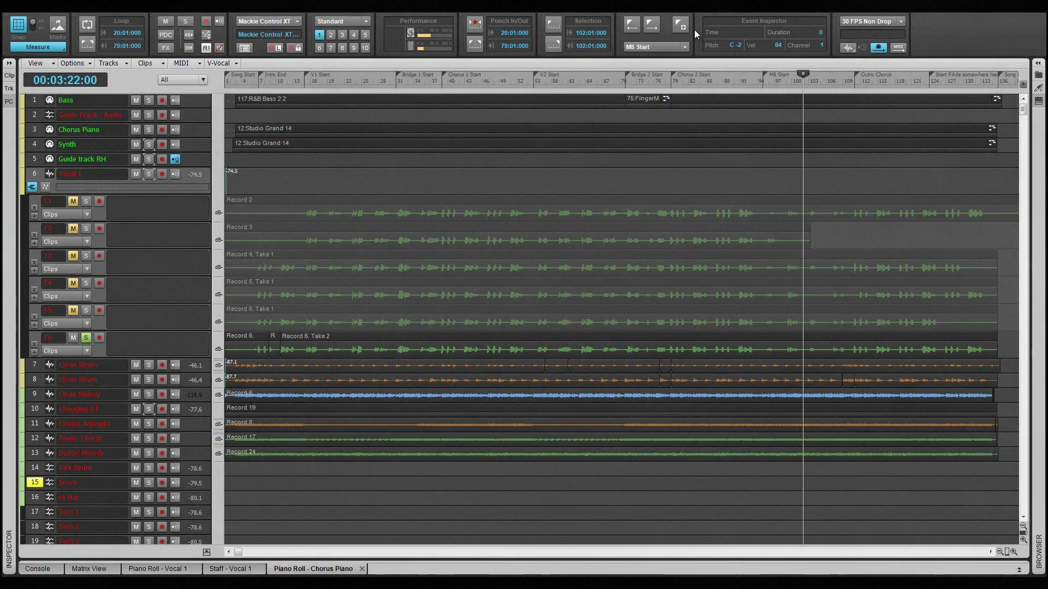
# Open Insert Marker without adding a marker, then select the Studio Grand 14 clip.
pyautogui.click(683, 31)
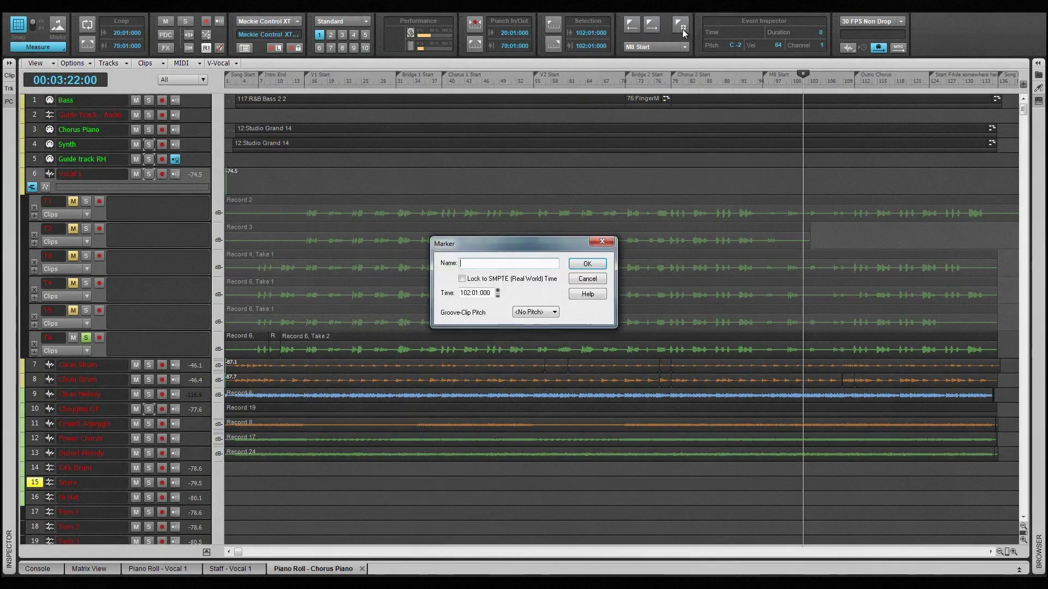
pyautogui.click(601, 242)
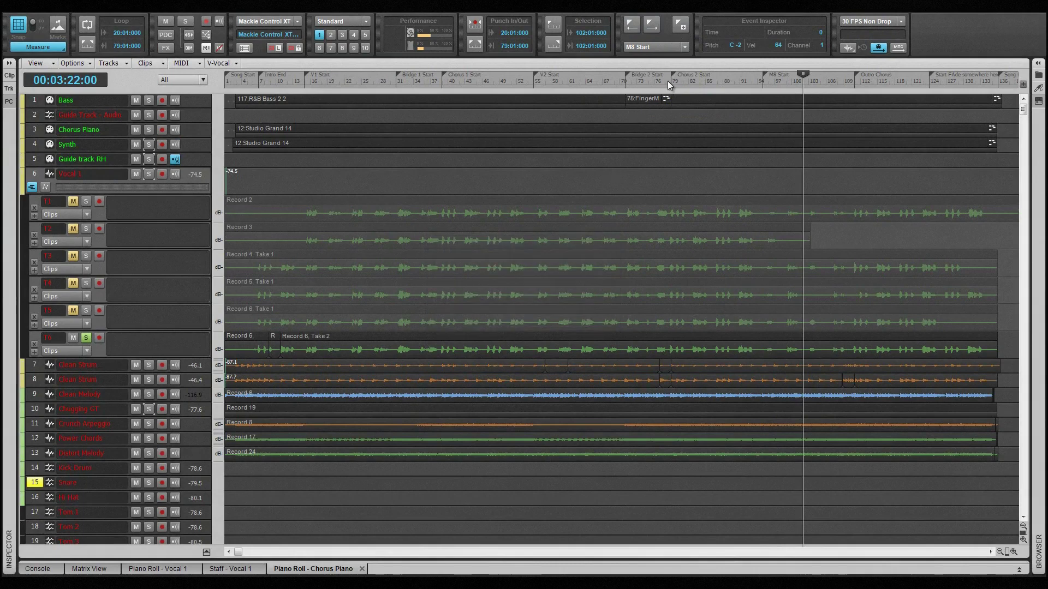
pyautogui.click(303, 144)
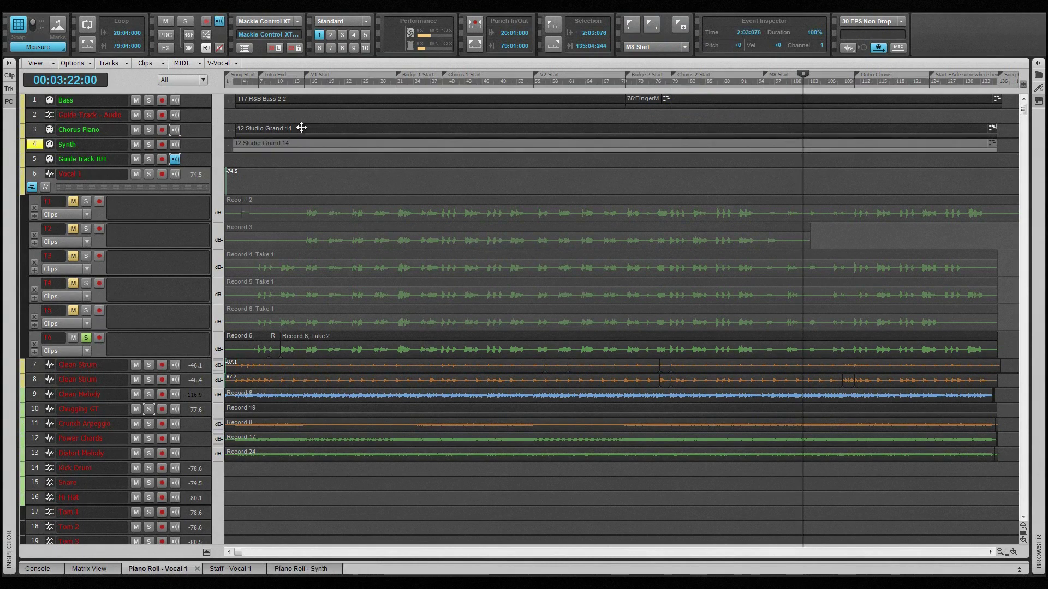
# Open the clip in the Piano Roll and halve both notes' duration to 50%.
pyautogui.doubleClick(298, 131)
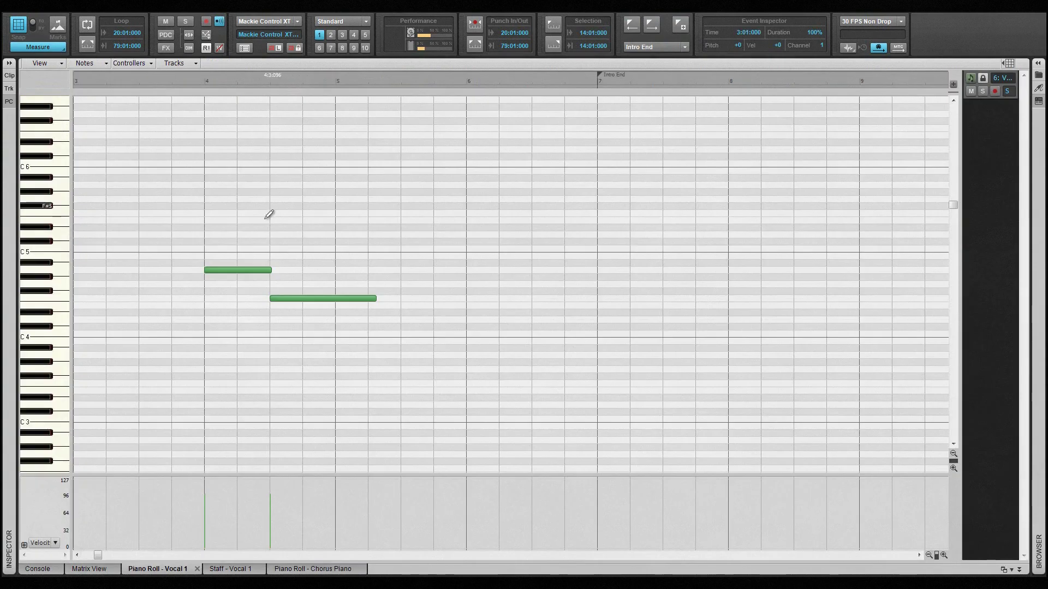
pyautogui.moveTo(256, 230); pyautogui.dragTo(349, 319)
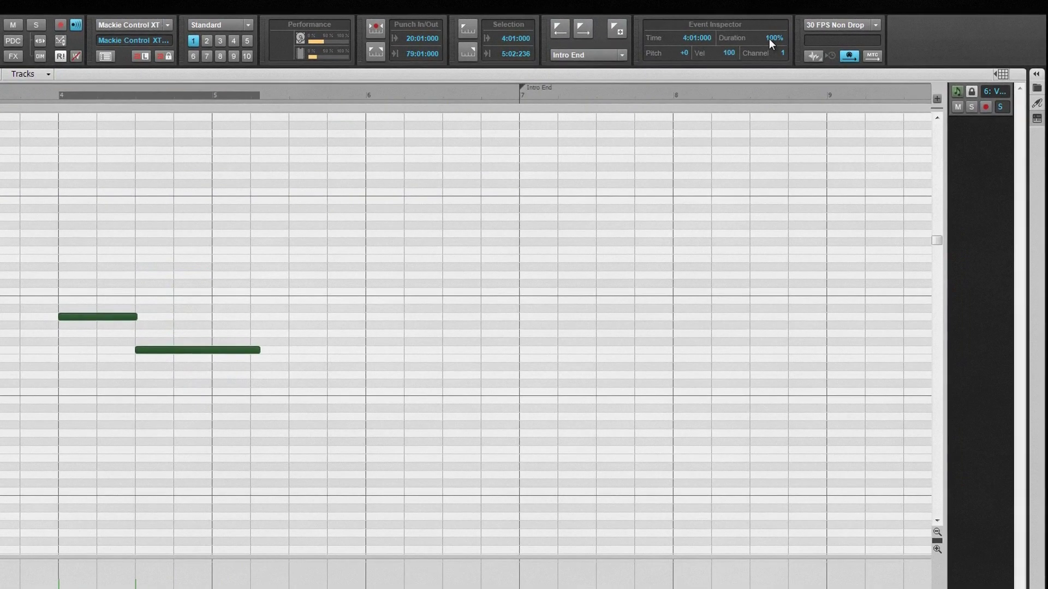
pyautogui.doubleClick(812, 32)
pyautogui.press('Return')
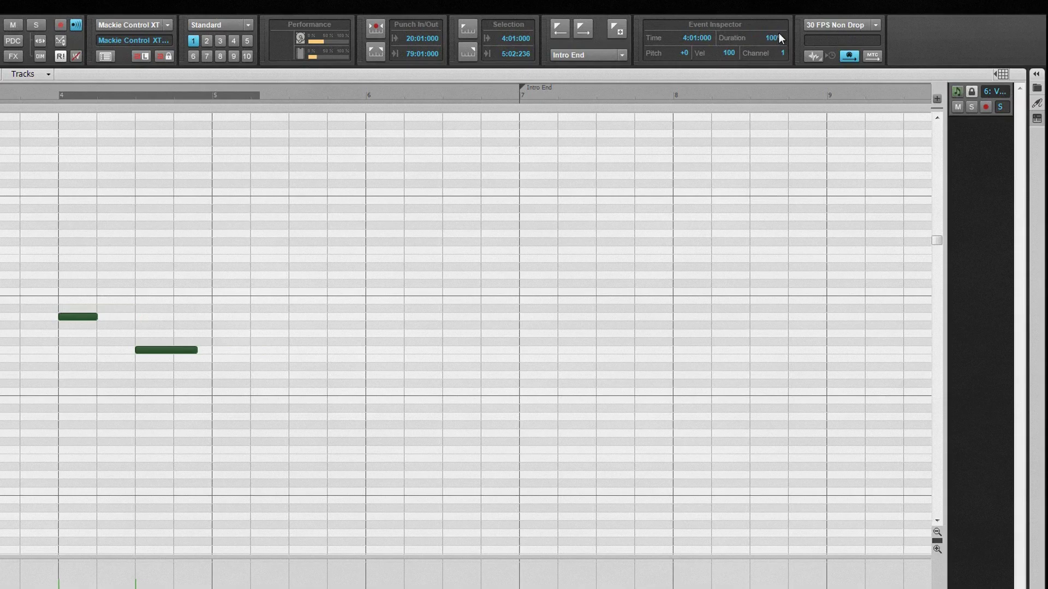
# Set the selected notes' duration to 1:000, then bring up the sync source list.
pyautogui.doubleClick(778, 37)
pyautogui.write('1:')
pyautogui.press('Return')
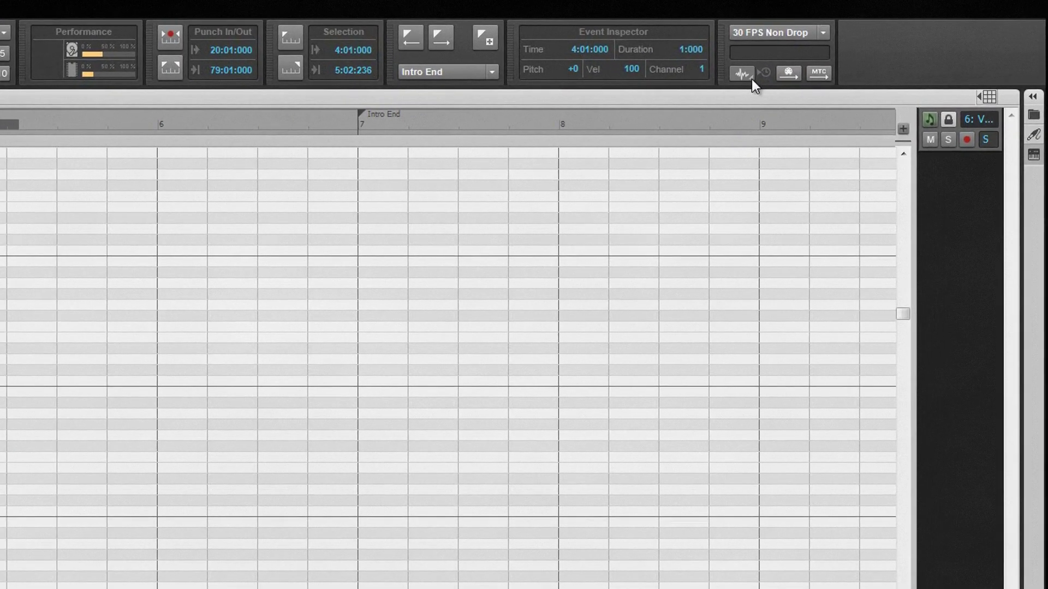
pyautogui.click(820, 59)
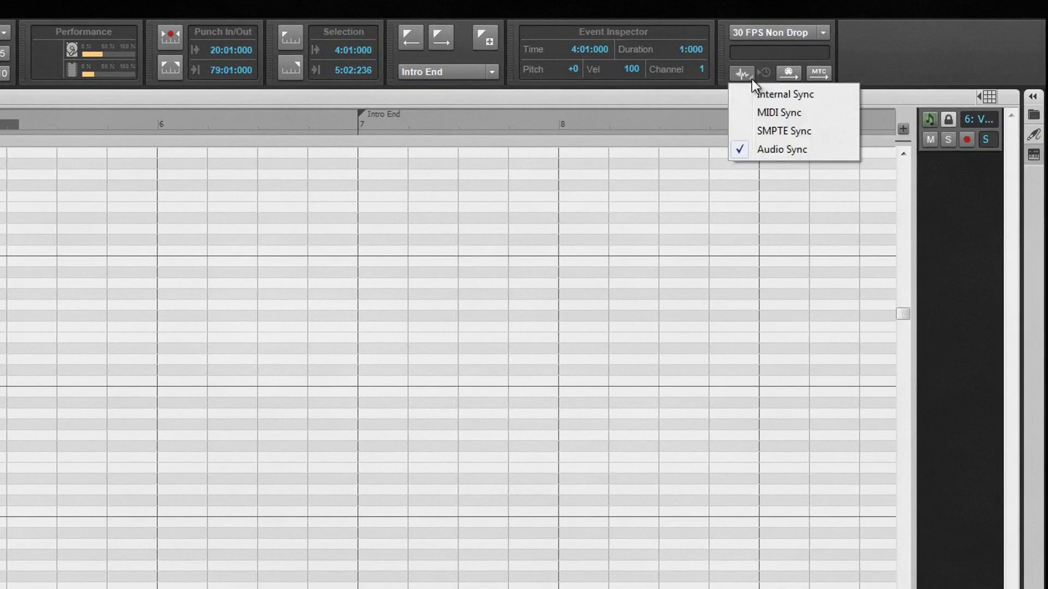
pyautogui.click(818, 72)
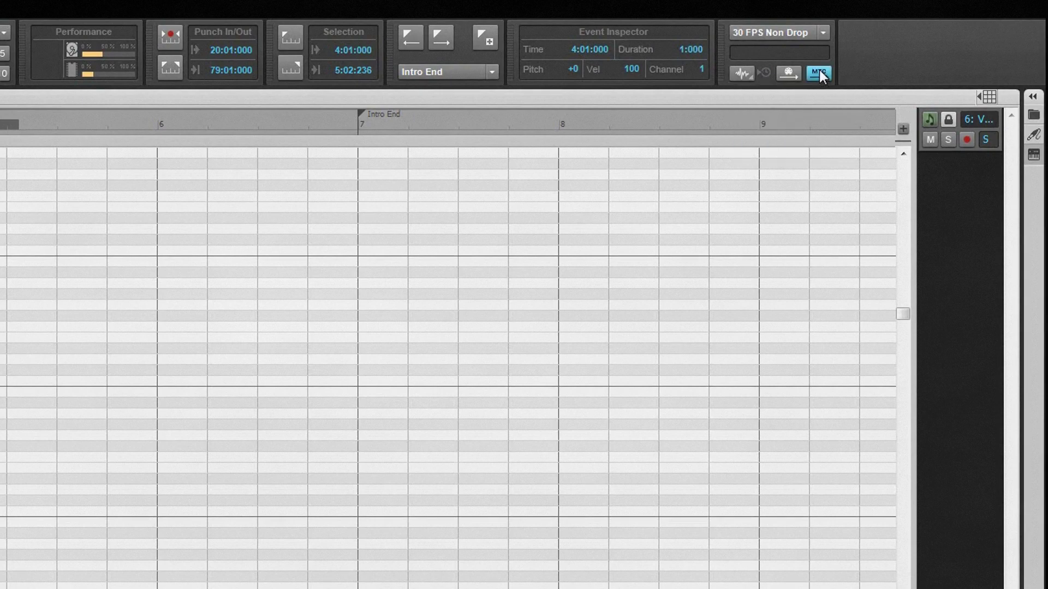
pyautogui.click(823, 33)
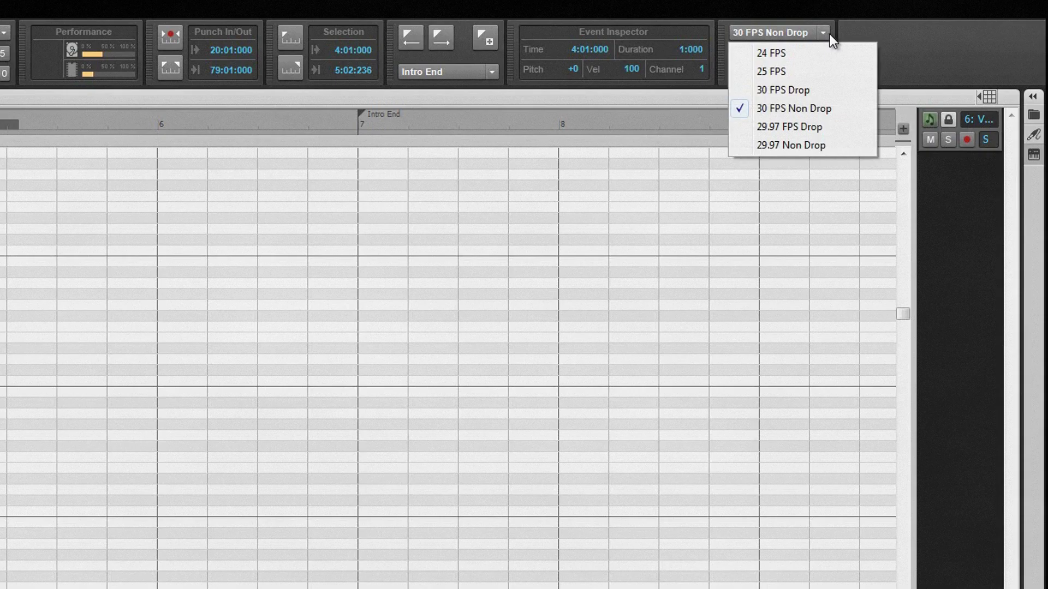
pyautogui.click(908, 39)
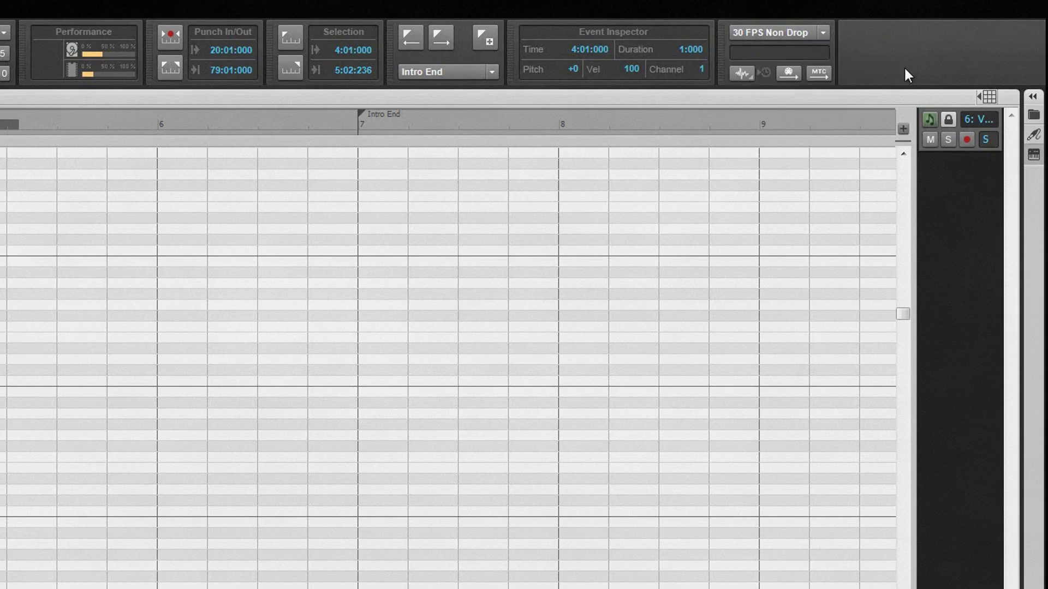
pyautogui.click(752, 80)
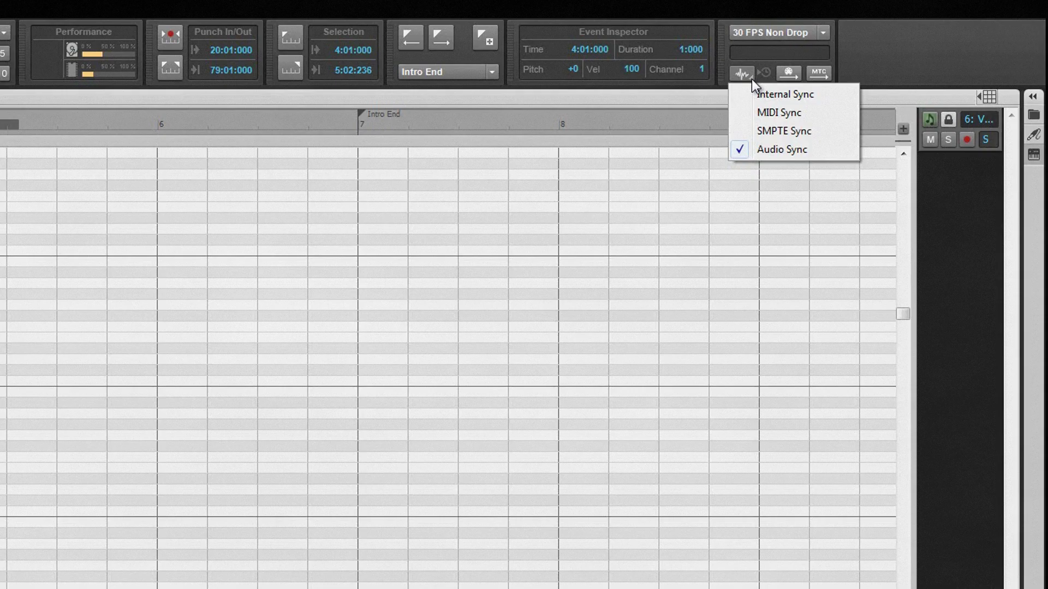
pyautogui.click(752, 80)
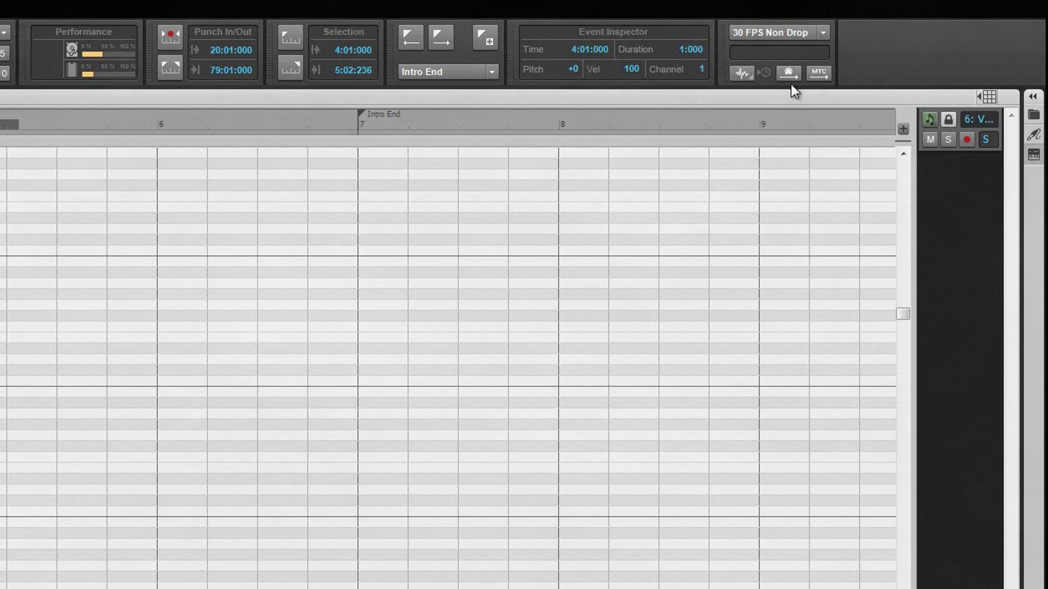